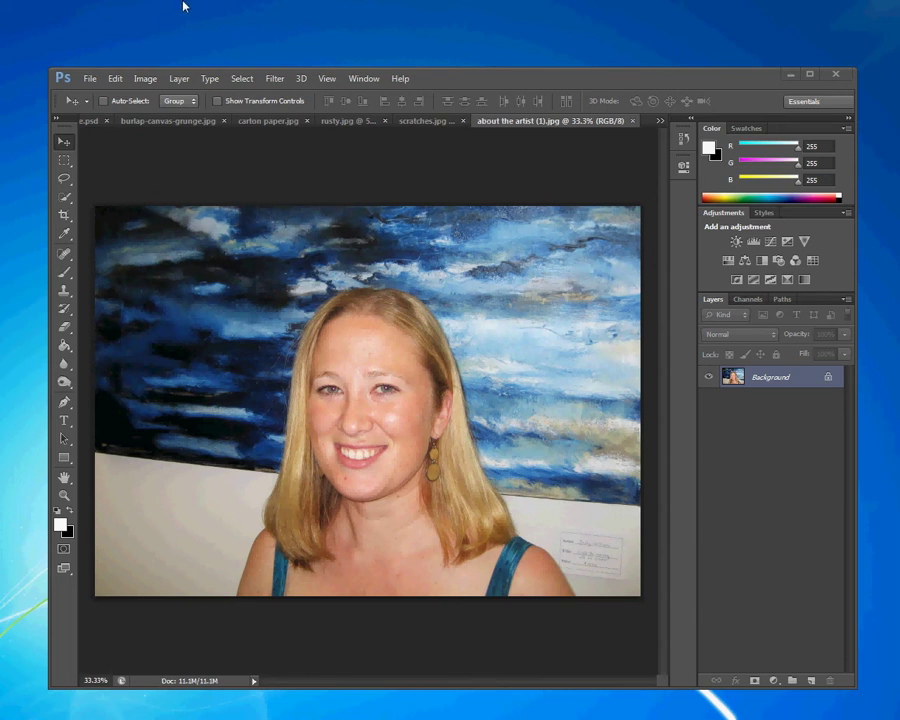
# View the finished grunge2014sample.psd example and return to the about the artist (1).jpg photo.
pyautogui.click(90, 122)
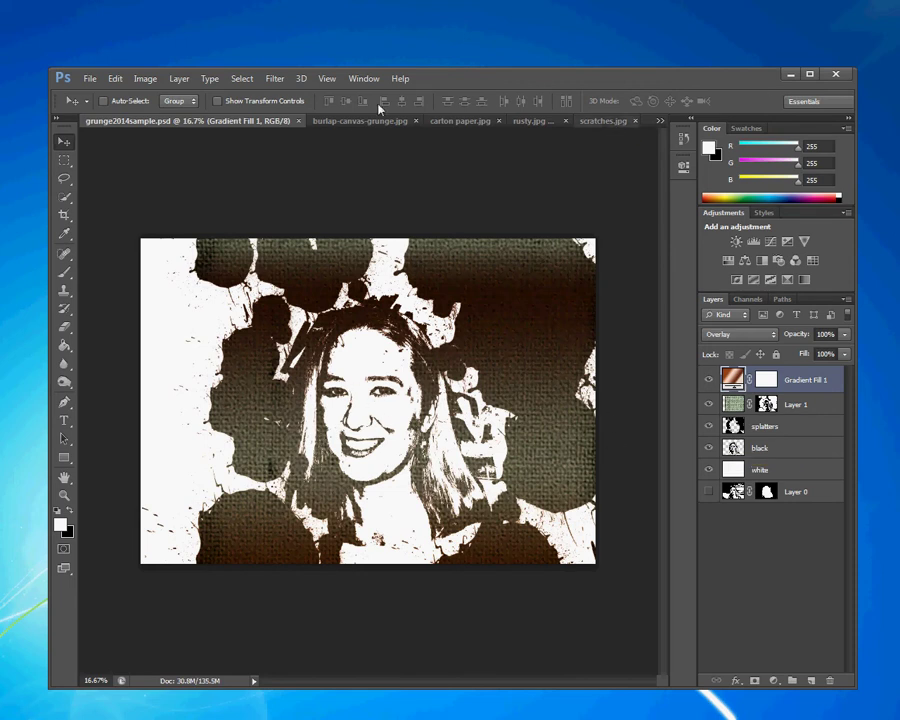
pyautogui.click(659, 121)
pyautogui.click(686, 203)
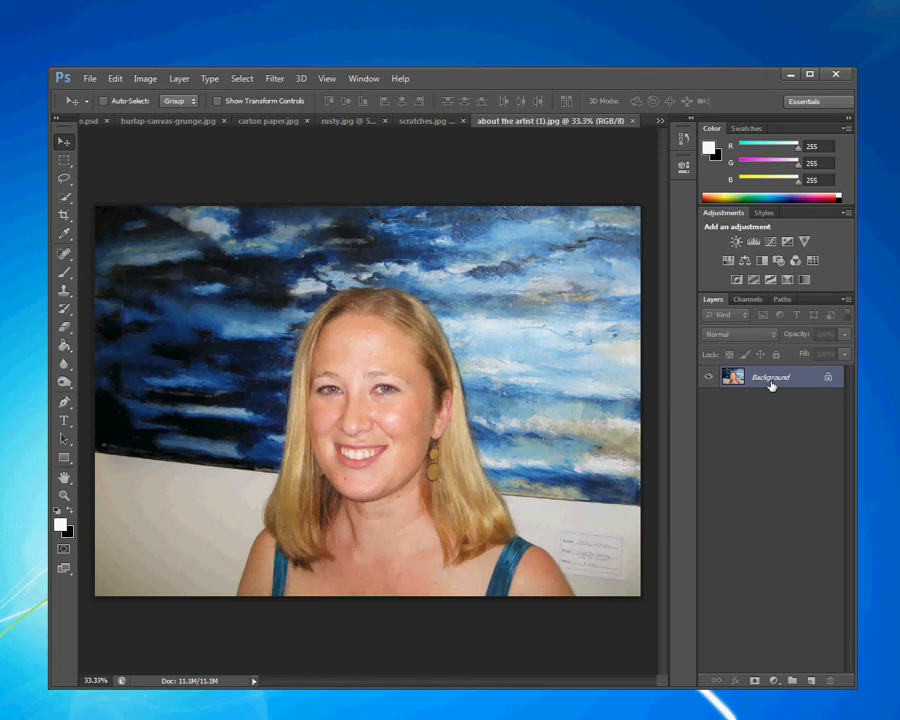
# Convert the locked background into a regular layer and mask it with a freehand lasso selection around the woman's head and hair.
pyautogui.doubleClick(820, 380)
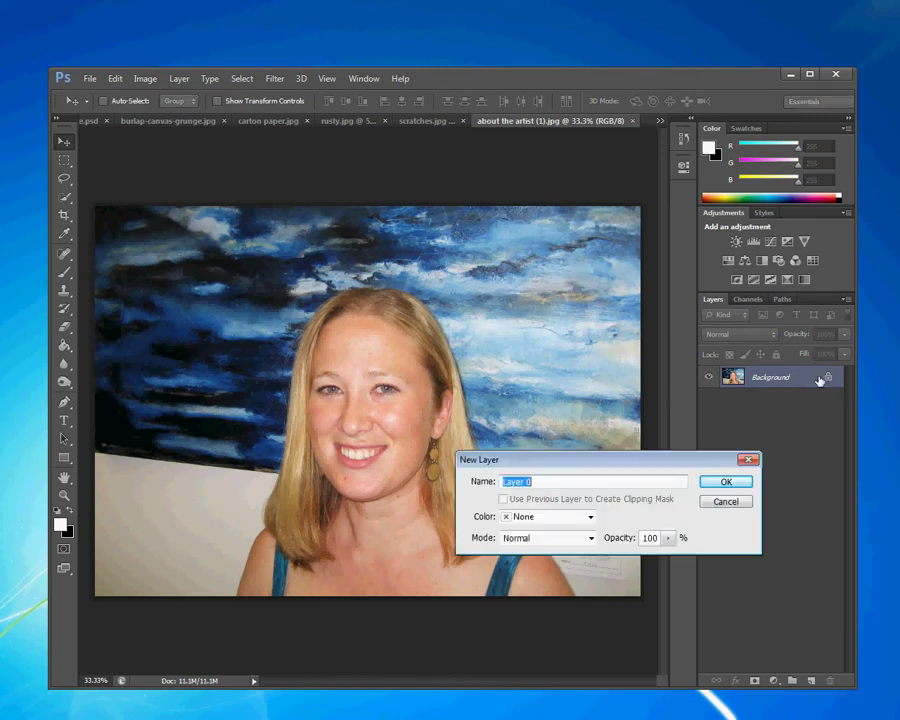
pyautogui.click(718, 487)
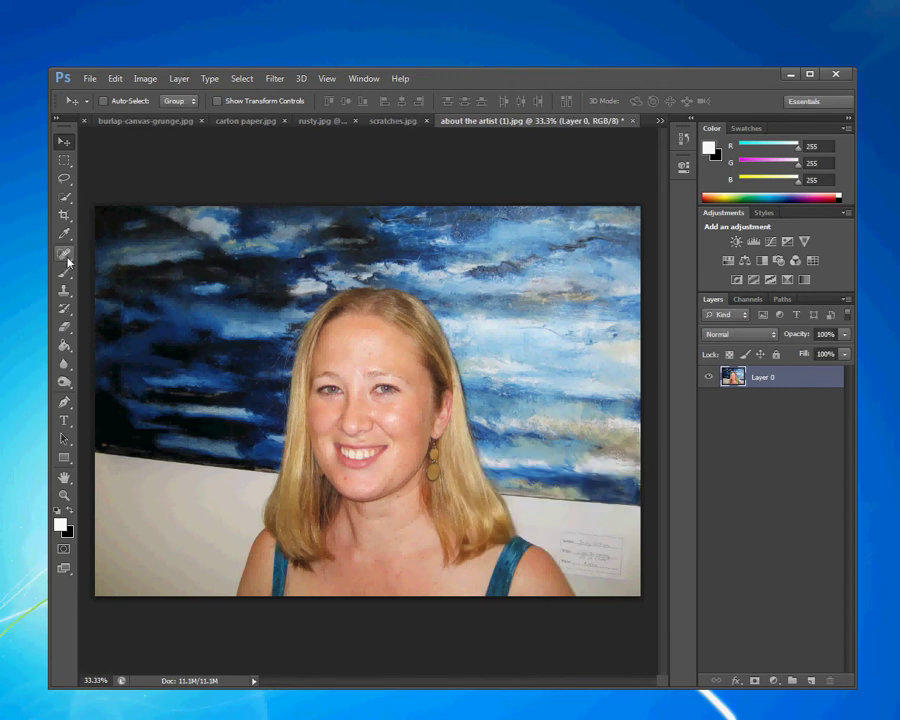
pyautogui.click(64, 180)
pyautogui.moveTo(315, 258)
pyautogui.mouseDown()
pyautogui.moveTo(366, 261)
pyautogui.moveTo(437, 282)
pyautogui.moveTo(477, 329)
pyautogui.moveTo(543, 512)
pyautogui.moveTo(534, 548)
pyautogui.moveTo(511, 565)
pyautogui.moveTo(458, 578)
pyautogui.moveTo(423, 563)
pyautogui.moveTo(355, 561)
pyautogui.moveTo(272, 576)
pyautogui.moveTo(249, 556)
pyautogui.moveTo(231, 528)
pyautogui.moveTo(260, 350)
pyautogui.moveTo(273, 320)
pyautogui.moveTo(316, 284)
pyautogui.mouseUp()
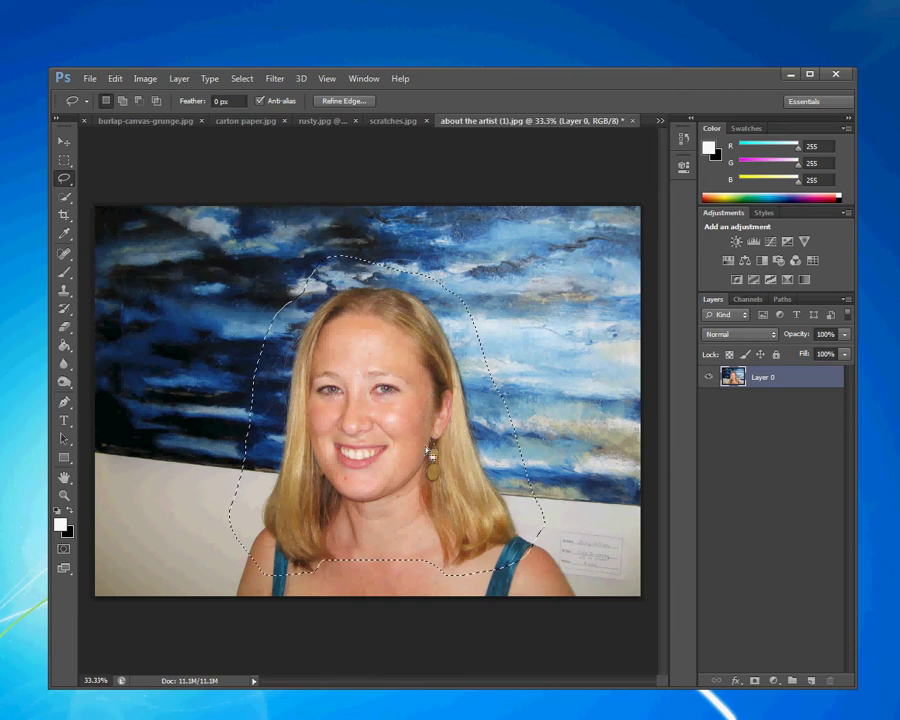
pyautogui.click(756, 683)
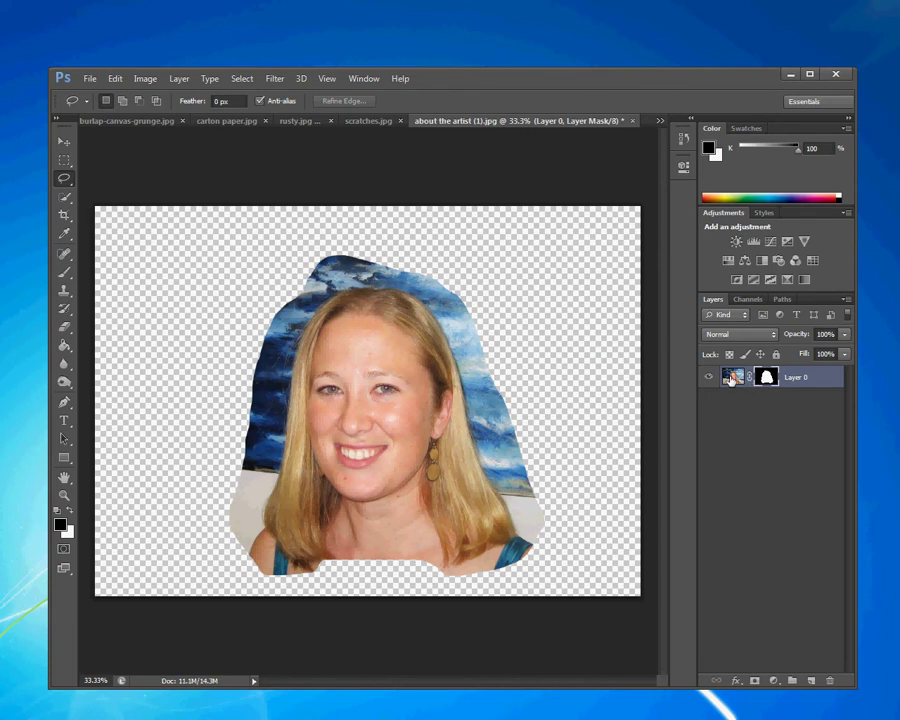
# Try a Threshold adjustment at level 160 directly on the portrait layer's image and undo it.
pyautogui.click(733, 378)
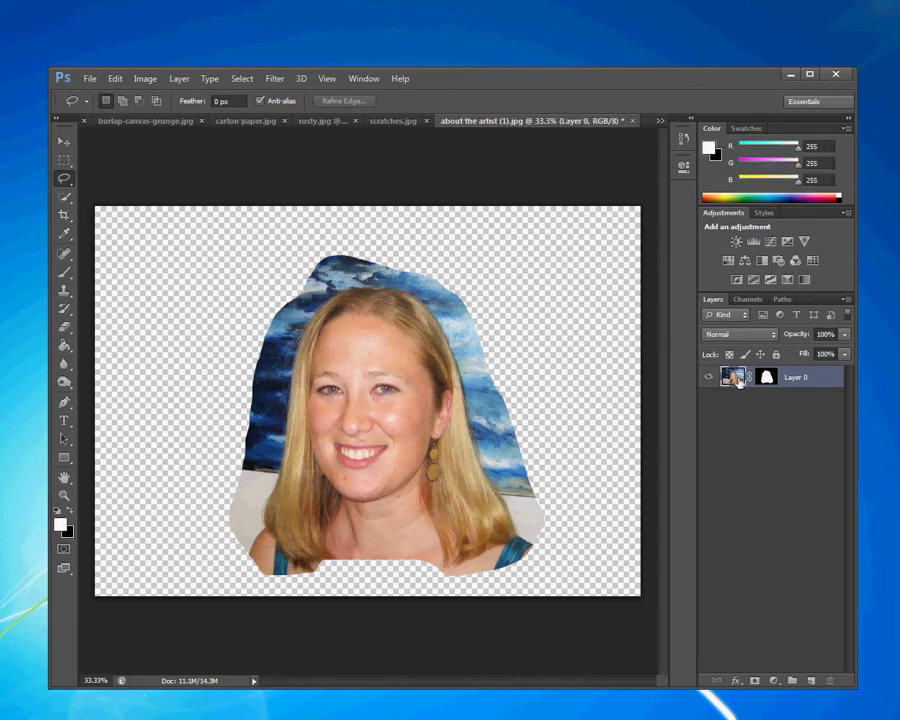
pyautogui.click(762, 378)
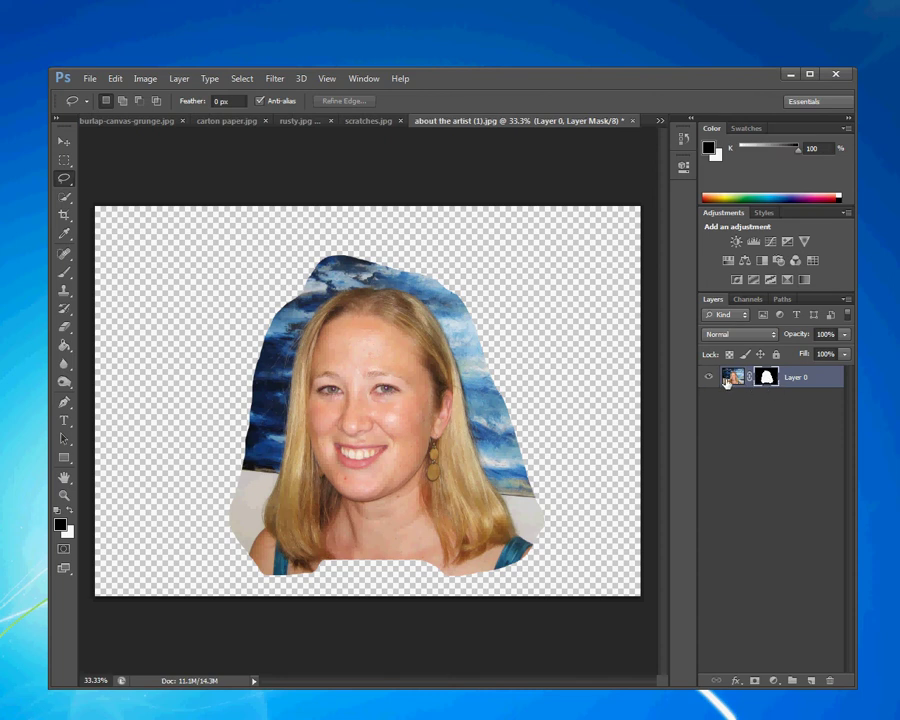
pyautogui.click(728, 380)
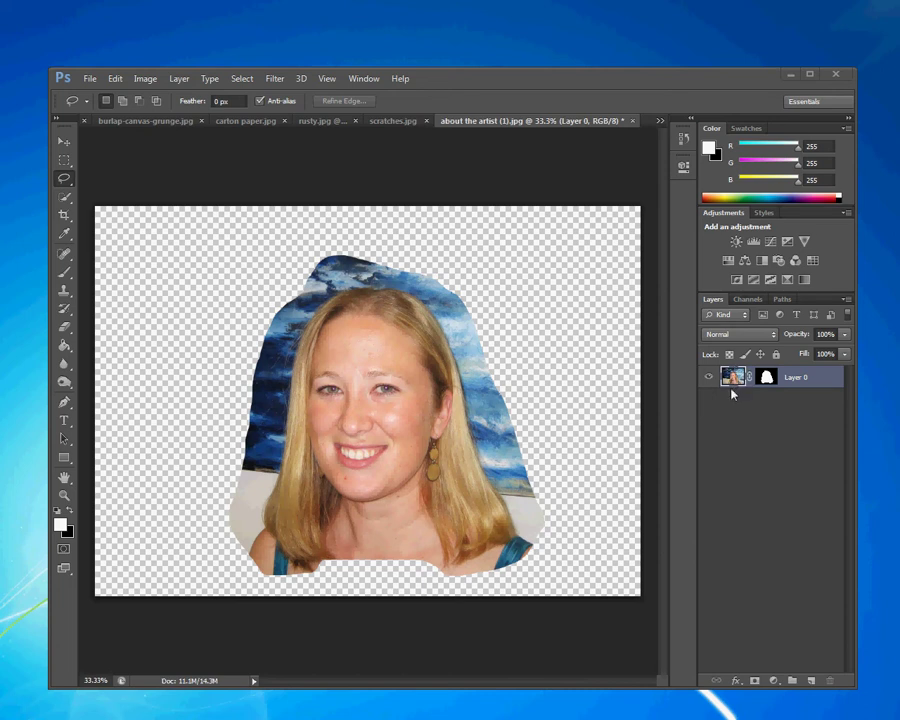
pyautogui.click(145, 79)
pyautogui.moveTo(215, 114)
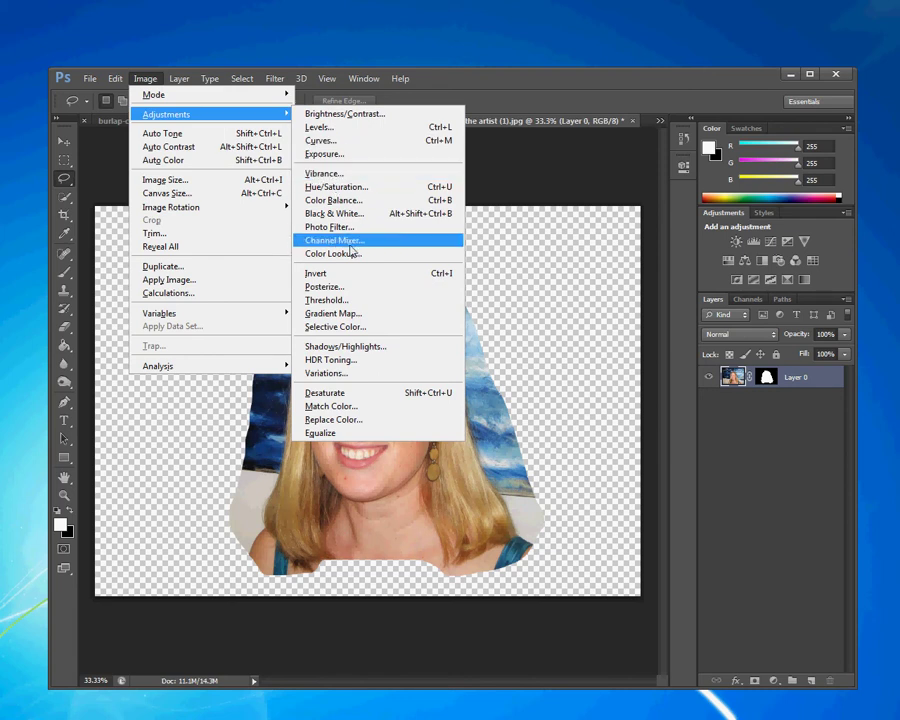
pyautogui.click(330, 299)
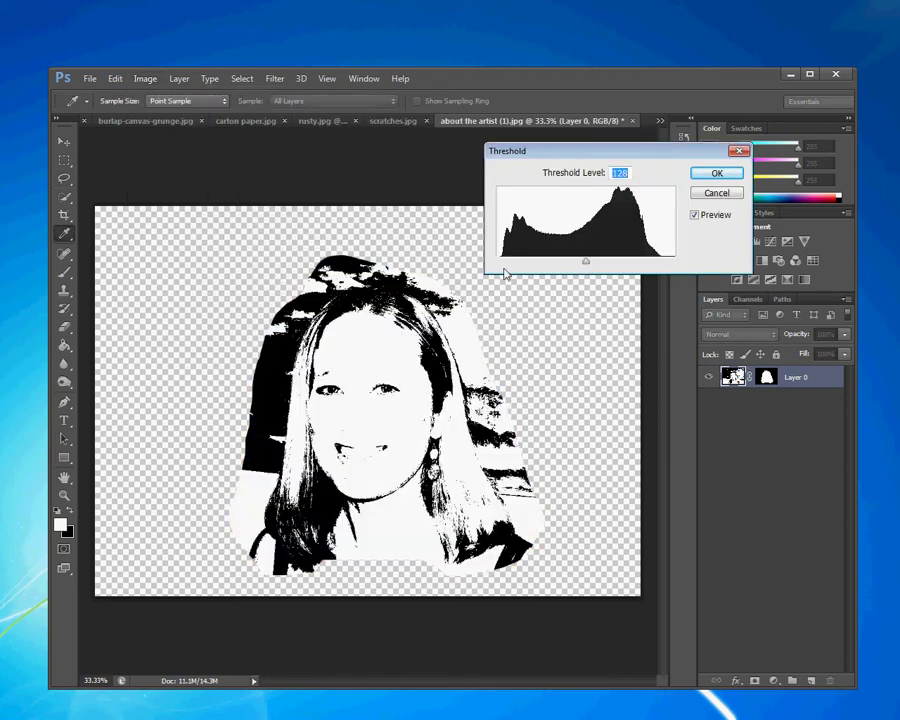
pyautogui.moveTo(586, 265); pyautogui.dragTo(609, 264)
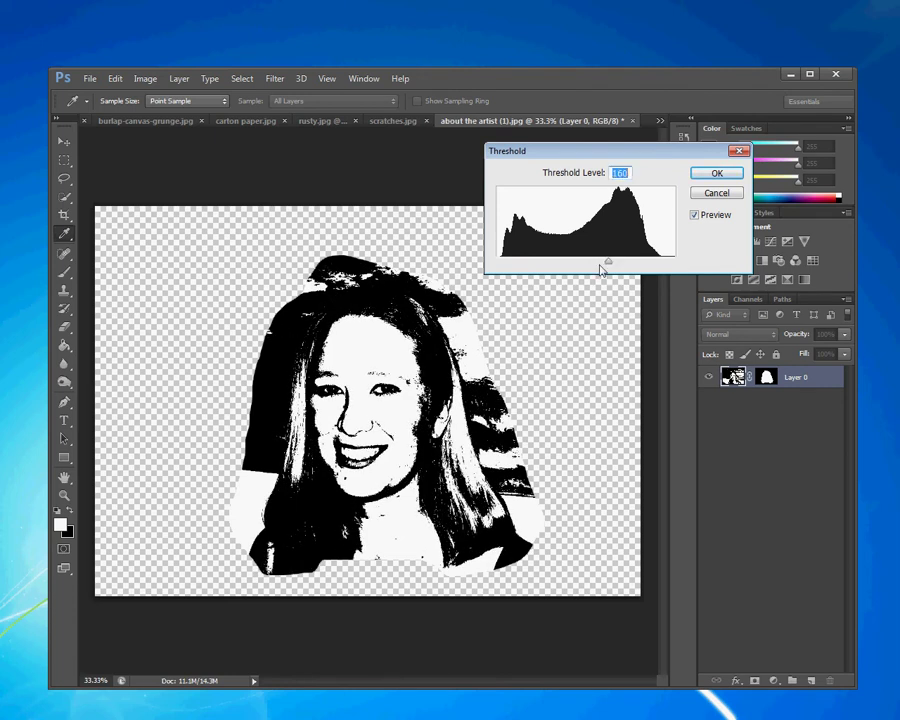
pyautogui.click(705, 176)
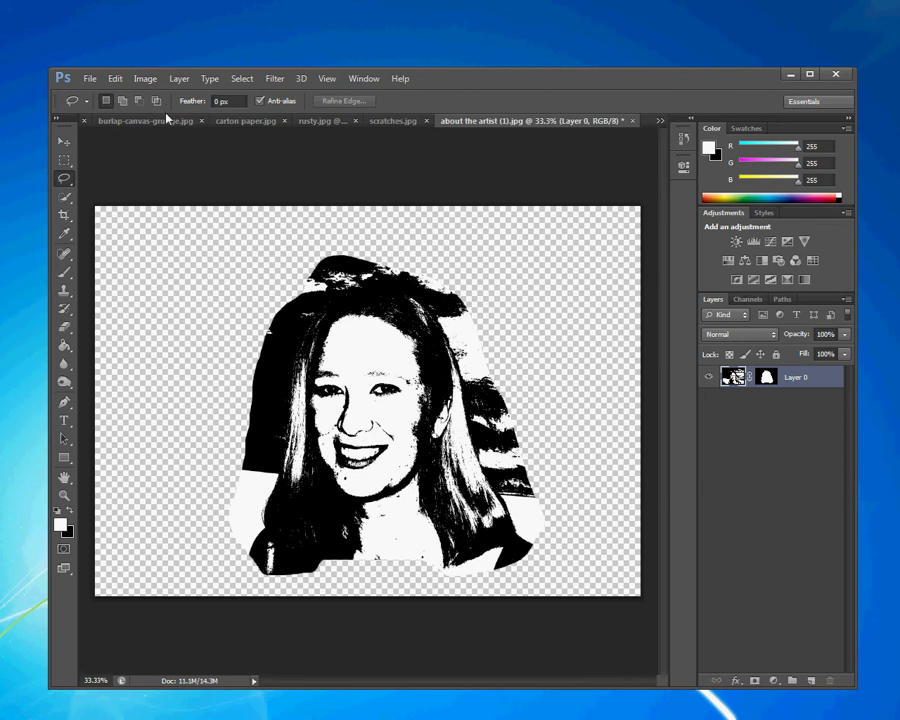
pyautogui.hotkey('ctrl', 'z')
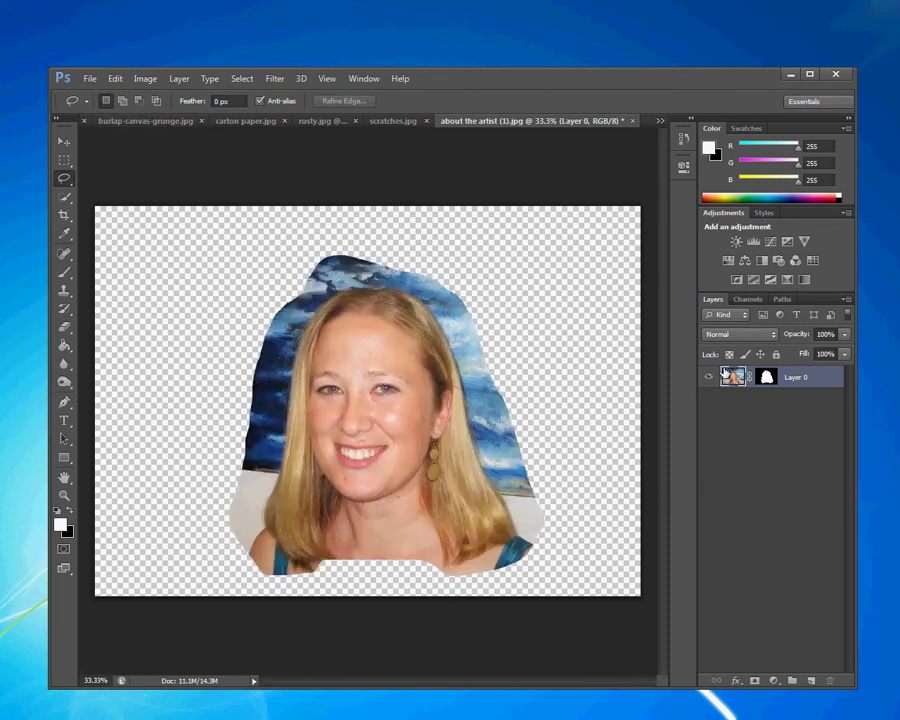
# Add a Threshold adjustment layer above the portrait with the threshold level set to 161.
pyautogui.click(775, 682)
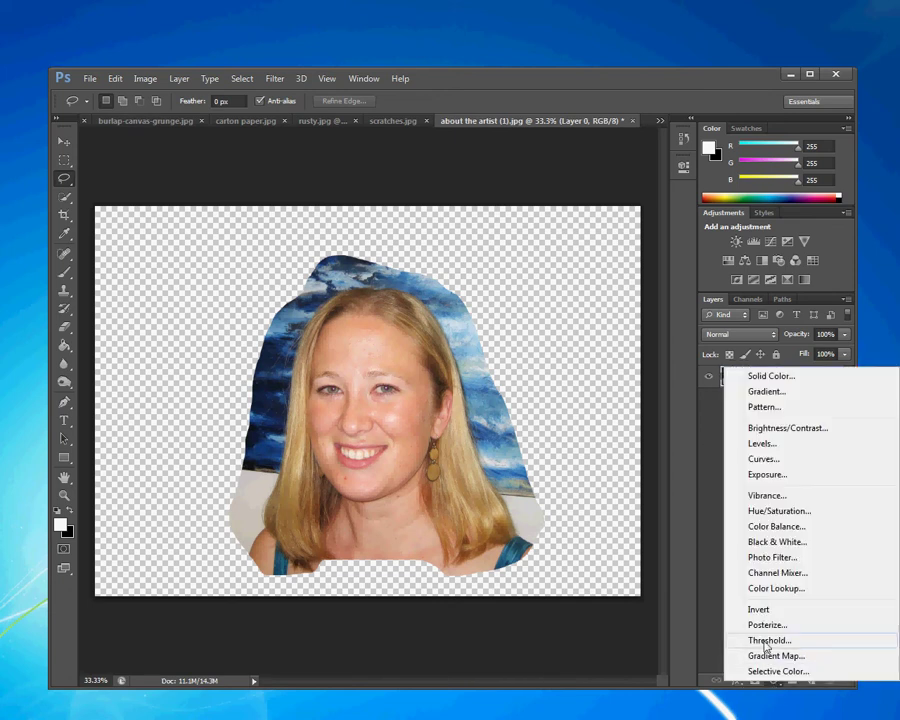
pyautogui.click(768, 640)
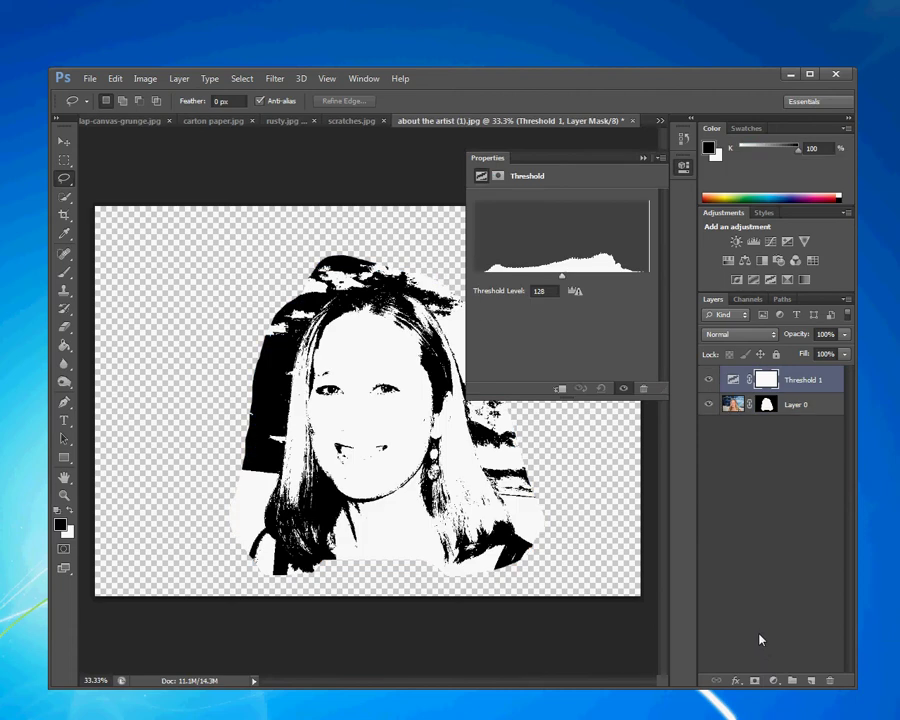
pyautogui.moveTo(567, 279); pyautogui.dragTo(584, 280)
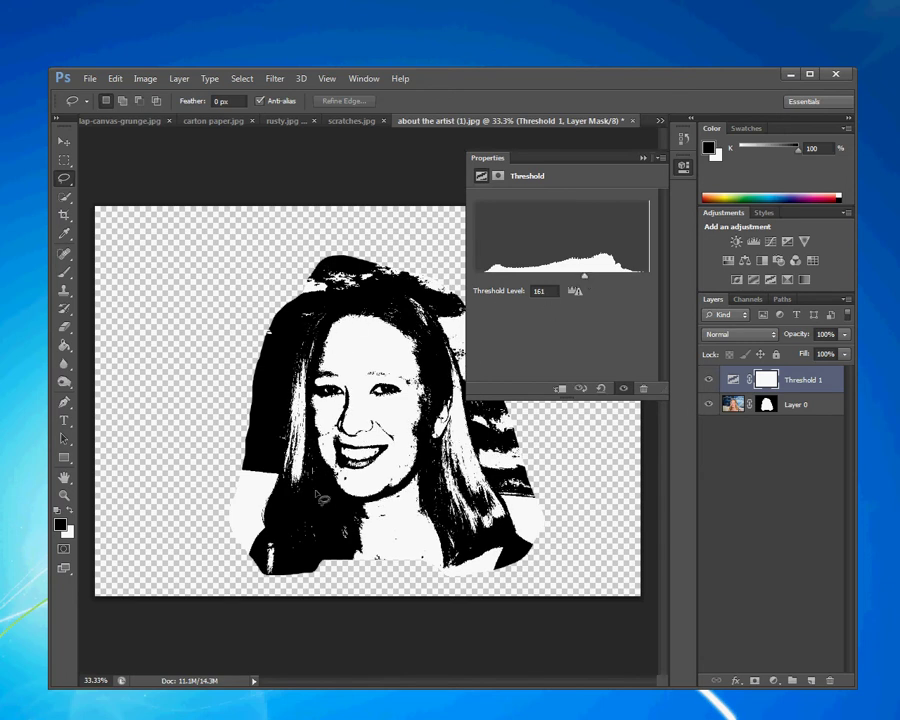
# Lighten the hair around the forehead, shoulders and neck on Layer 0's image with the Dodge tool.
pyautogui.click(735, 406)
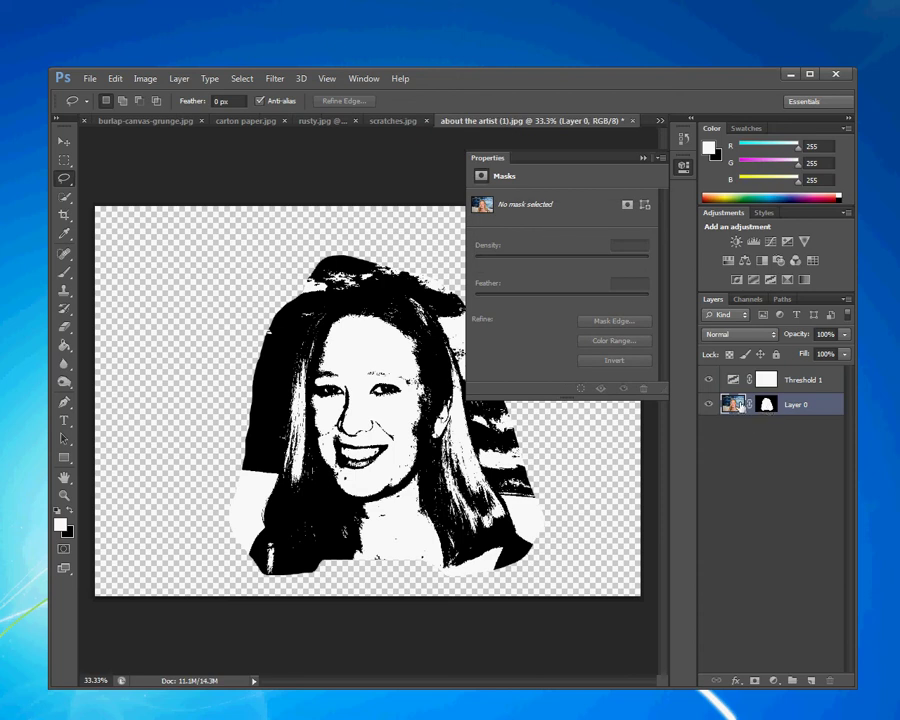
pyautogui.click(65, 368)
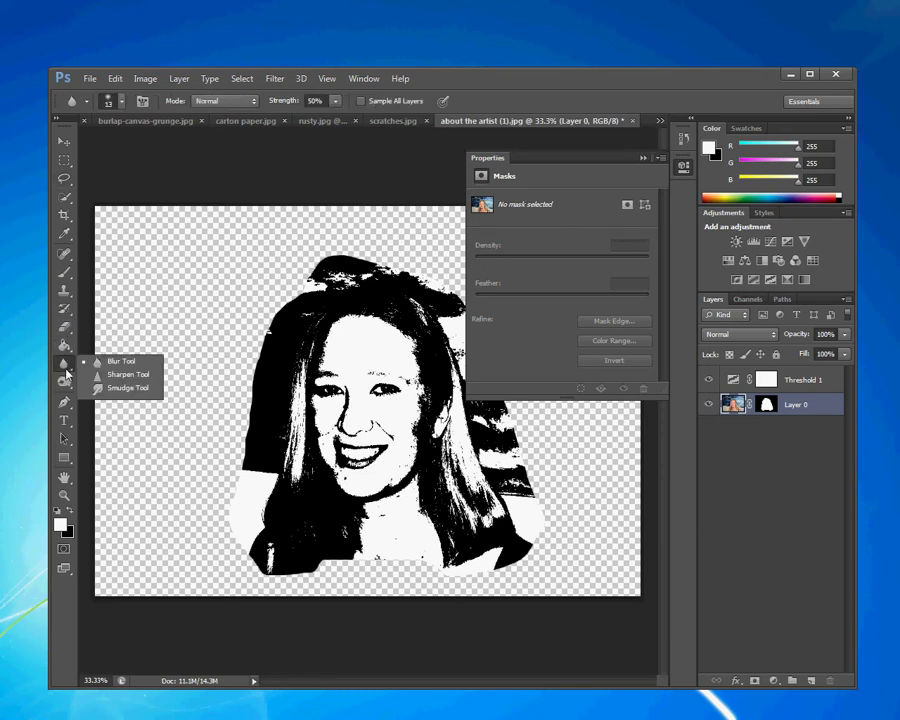
pyautogui.click(66, 381)
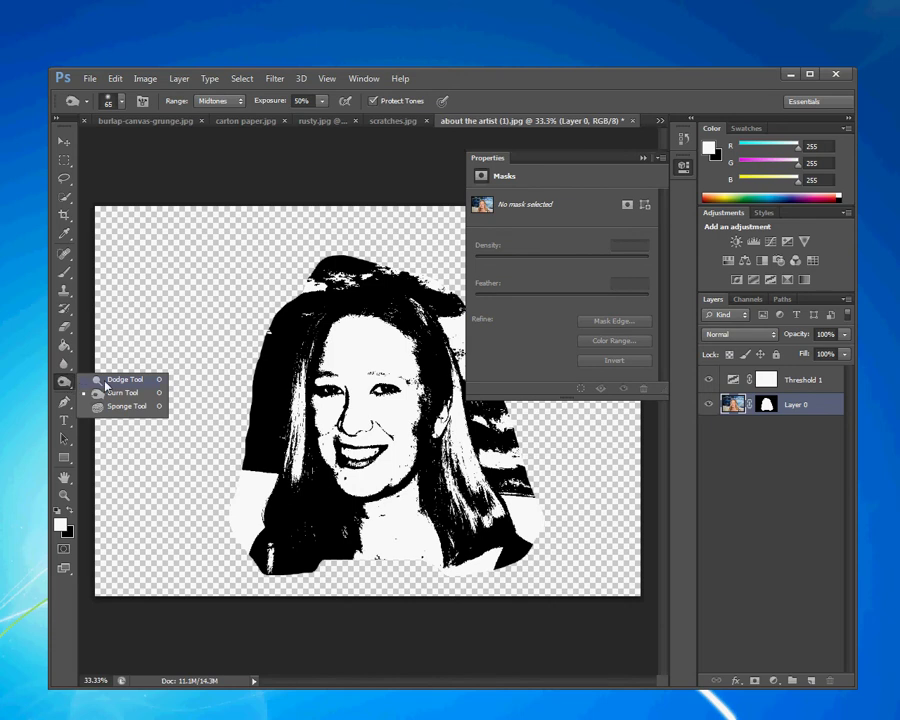
pyautogui.click(106, 381)
pyautogui.click(67, 381)
pyautogui.click(97, 394)
pyautogui.click(67, 382)
pyautogui.click(98, 381)
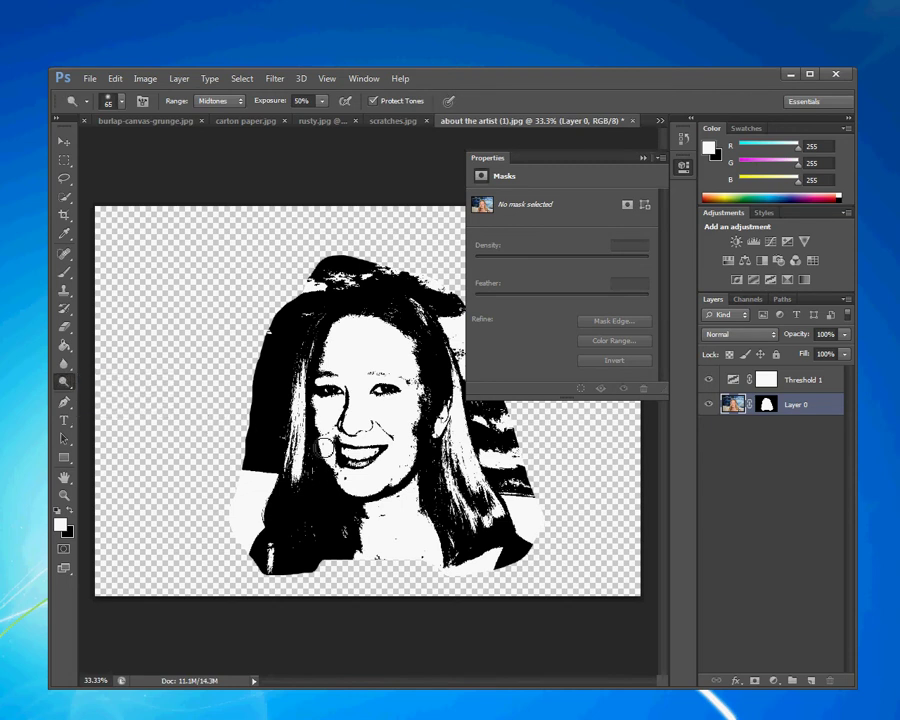
pyautogui.moveTo(425, 348)
pyautogui.mouseDown()
pyautogui.moveTo(440, 367)
pyautogui.moveTo(438, 342)
pyautogui.moveTo(376, 301)
pyautogui.moveTo(392, 318)
pyautogui.moveTo(336, 319)
pyautogui.moveTo(349, 318)
pyautogui.moveTo(331, 345)
pyautogui.mouseUp()
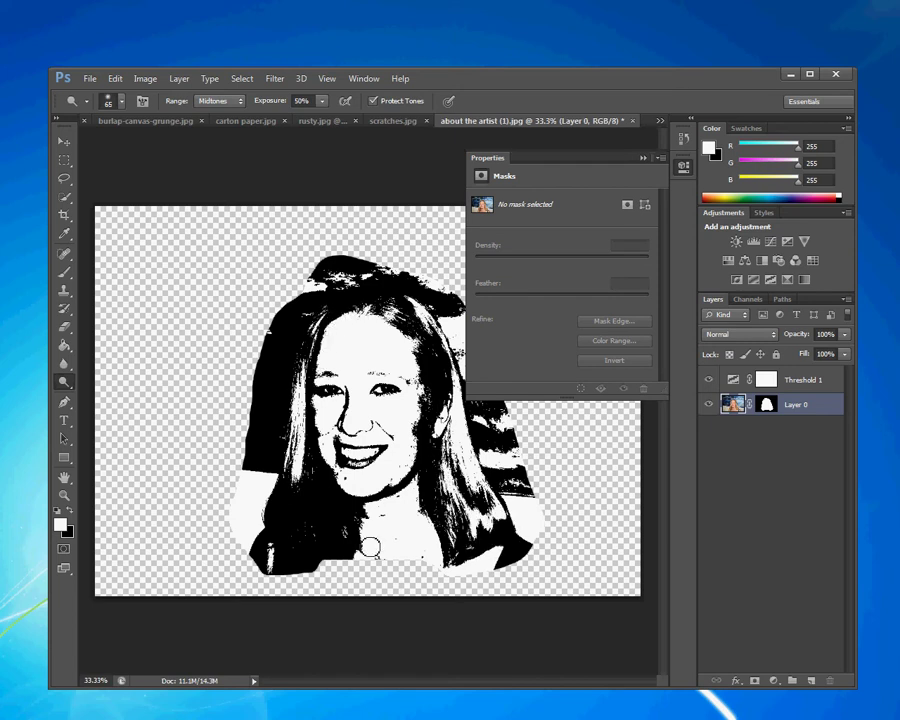
pyautogui.moveTo(320, 487)
pyautogui.mouseDown()
pyautogui.moveTo(283, 506)
pyautogui.moveTo(276, 529)
pyautogui.moveTo(286, 498)
pyautogui.moveTo(278, 522)
pyautogui.moveTo(292, 539)
pyautogui.moveTo(308, 525)
pyautogui.moveTo(330, 538)
pyautogui.moveTo(345, 525)
pyautogui.moveTo(328, 477)
pyautogui.moveTo(311, 510)
pyautogui.mouseUp()
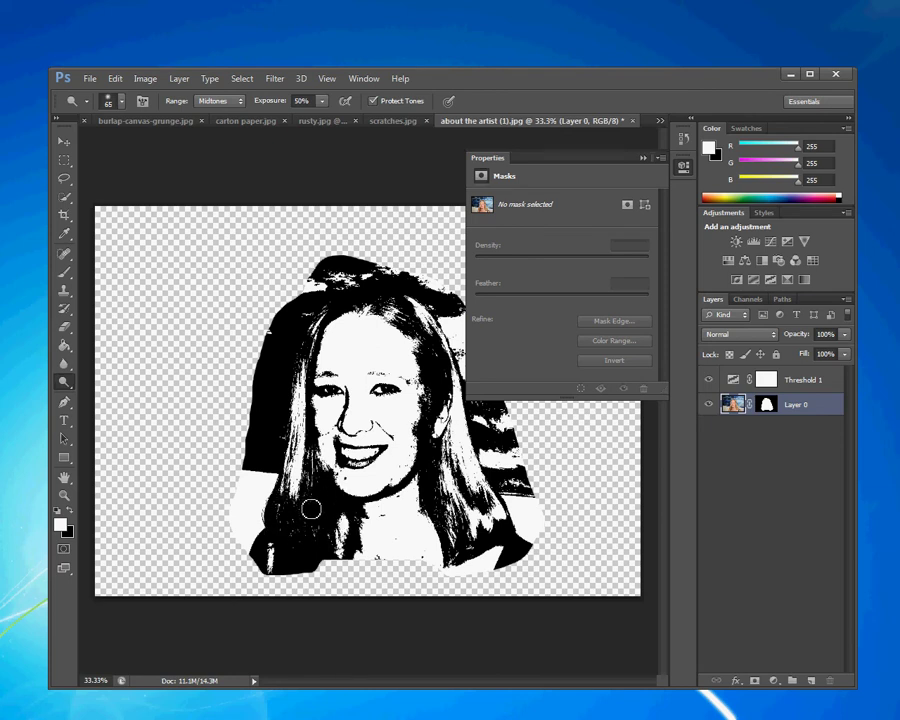
# Darken the eyebrows and facial contours with the Burn tool, and touch up the cheek with the Dodge tool.
pyautogui.rightClick(65, 382)
pyautogui.click(97, 393)
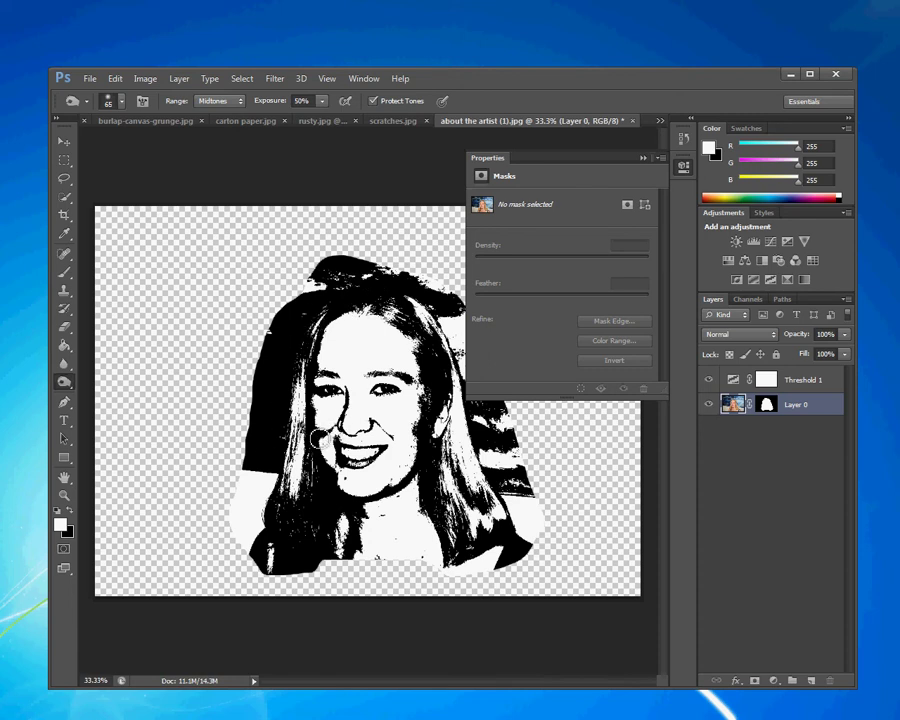
pyautogui.rightClick(64, 382)
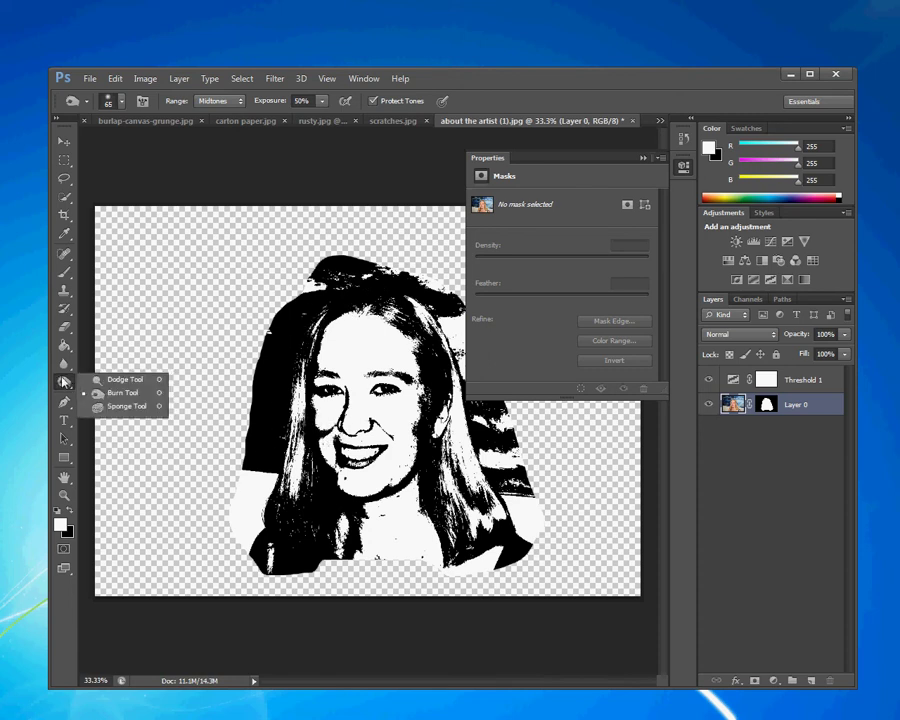
pyautogui.click(108, 380)
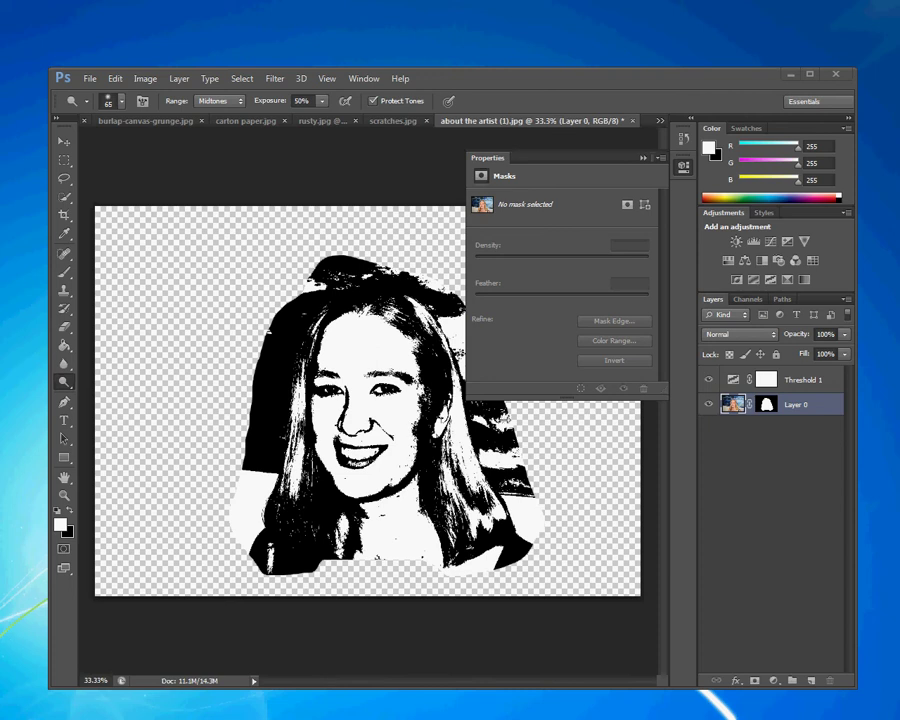
# Merge the Threshold adjustment layer down into Layer 0.
pyautogui.click(806, 381)
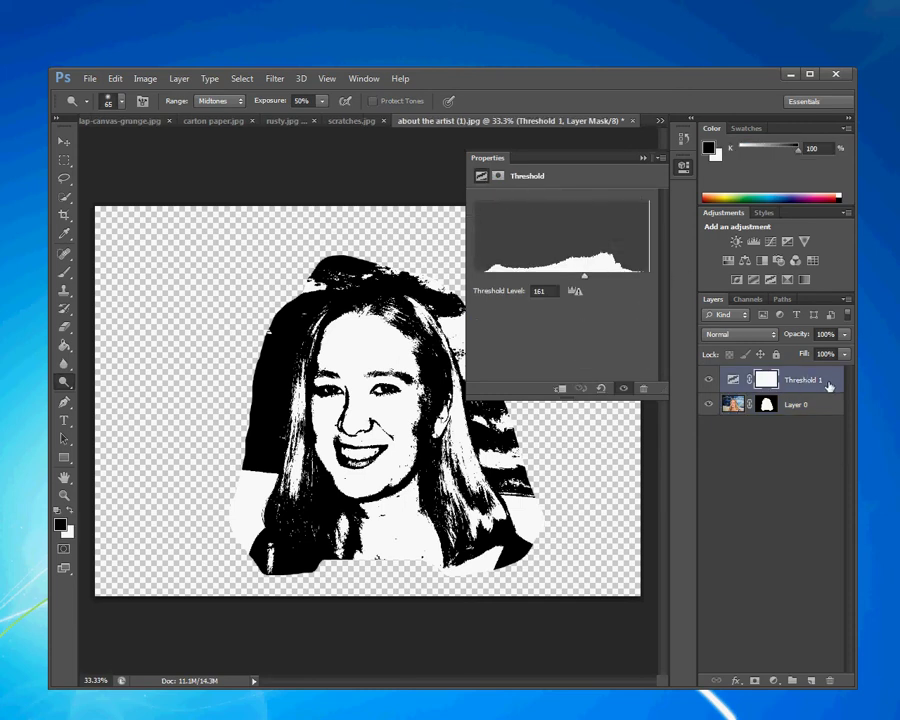
pyautogui.rightClick(829, 386)
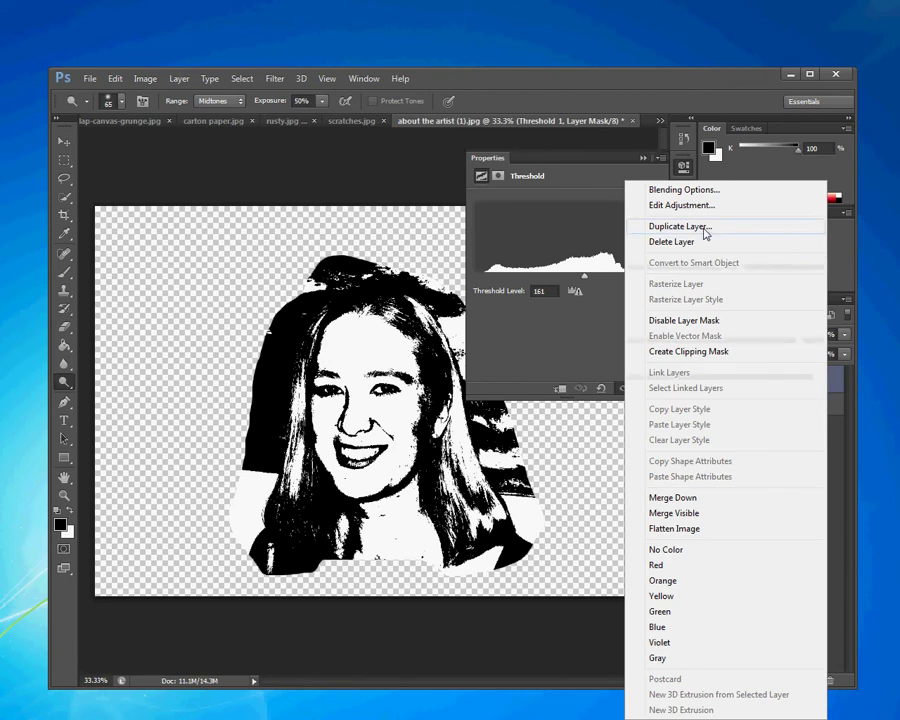
pyautogui.click(678, 499)
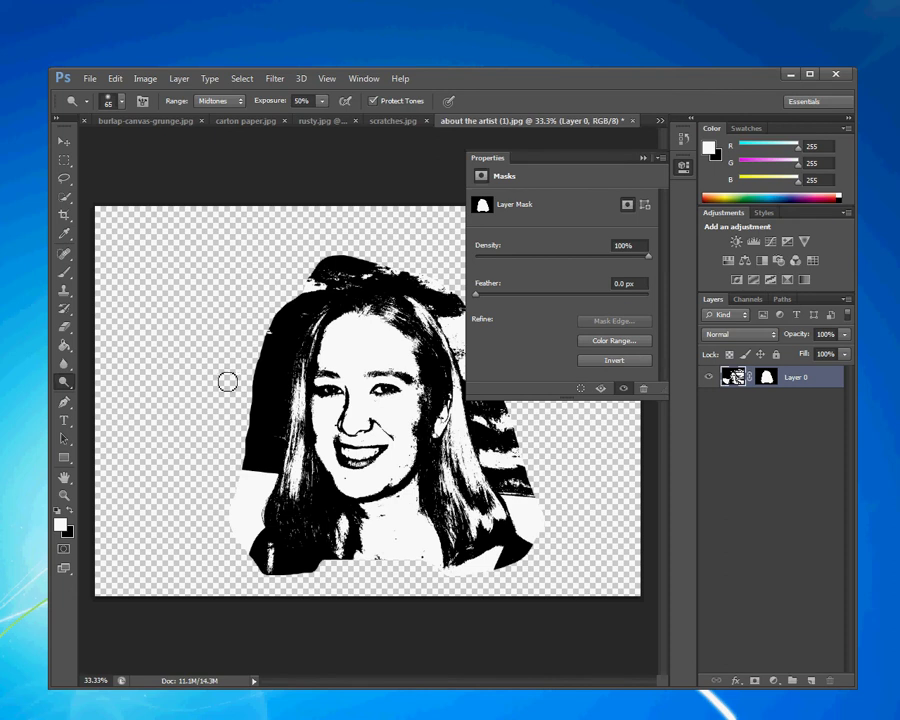
# Erase on Layer 0's layer mask along the portrait's left edge to reveal more of the dark background.
pyautogui.click(765, 378)
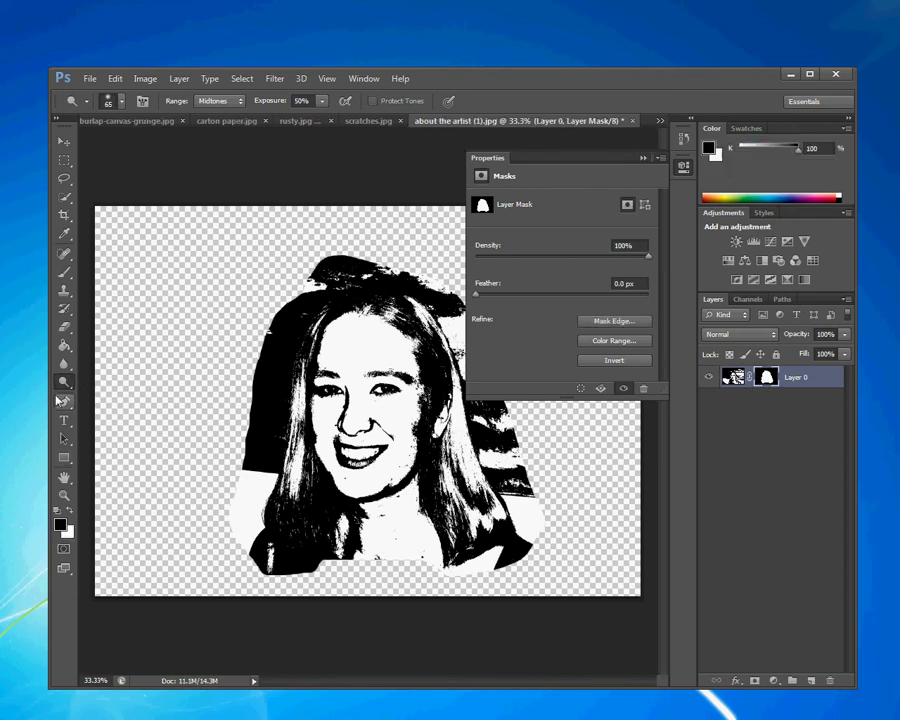
pyautogui.click(64, 326)
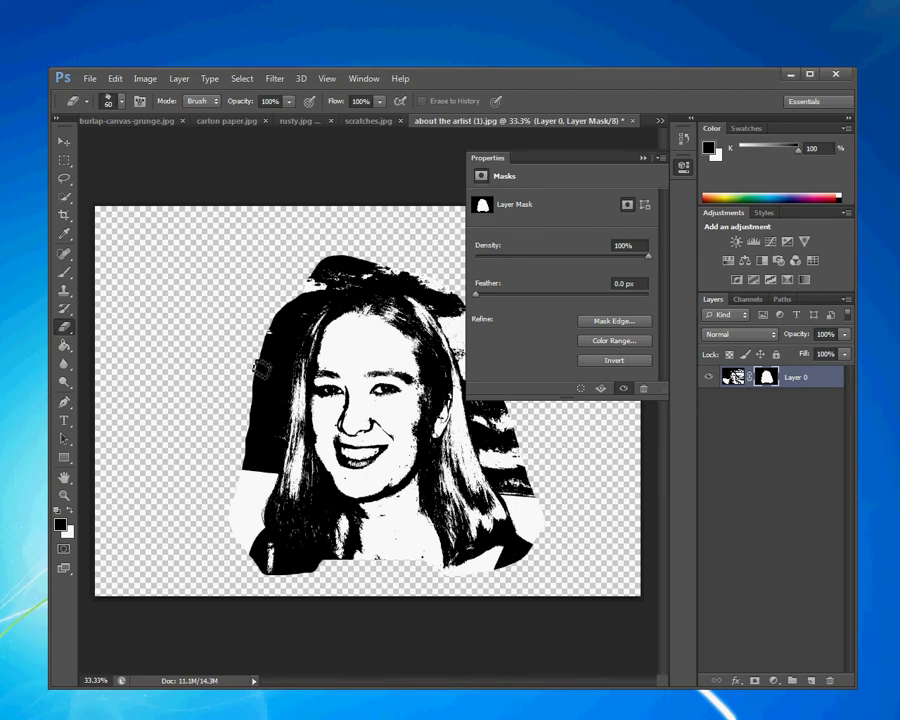
pyautogui.moveTo(263, 375)
pyautogui.mouseDown()
pyautogui.moveTo(254, 471)
pyautogui.moveTo(281, 333)
pyautogui.moveTo(245, 415)
pyautogui.moveTo(237, 475)
pyautogui.mouseUp()
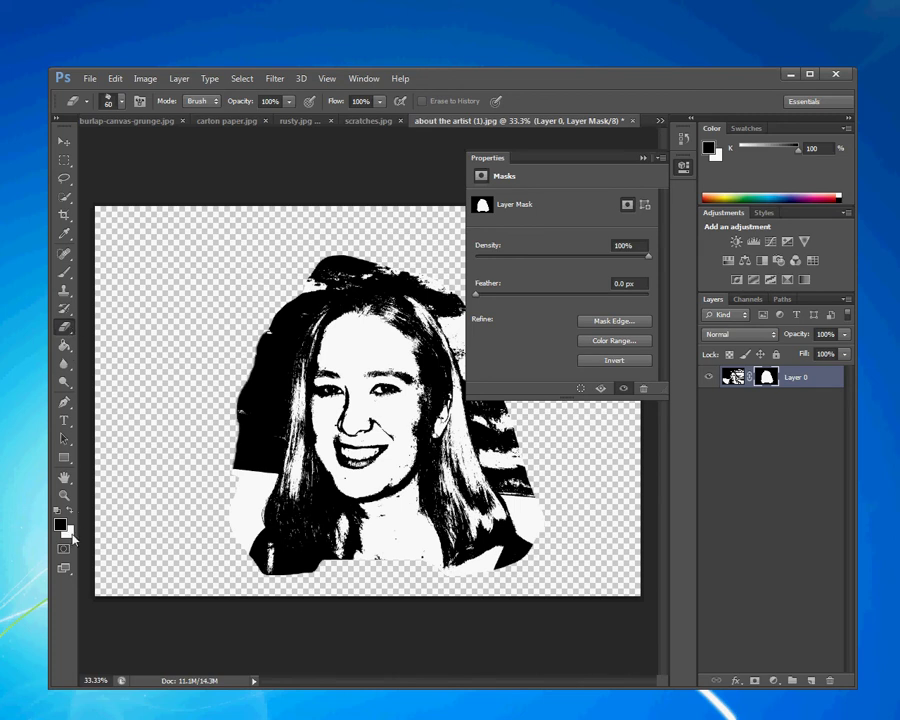
# Trim the leftover background around the portrait by painting black on Layer 0's layer mask with a hard round 250 px brush.
pyautogui.press('b')
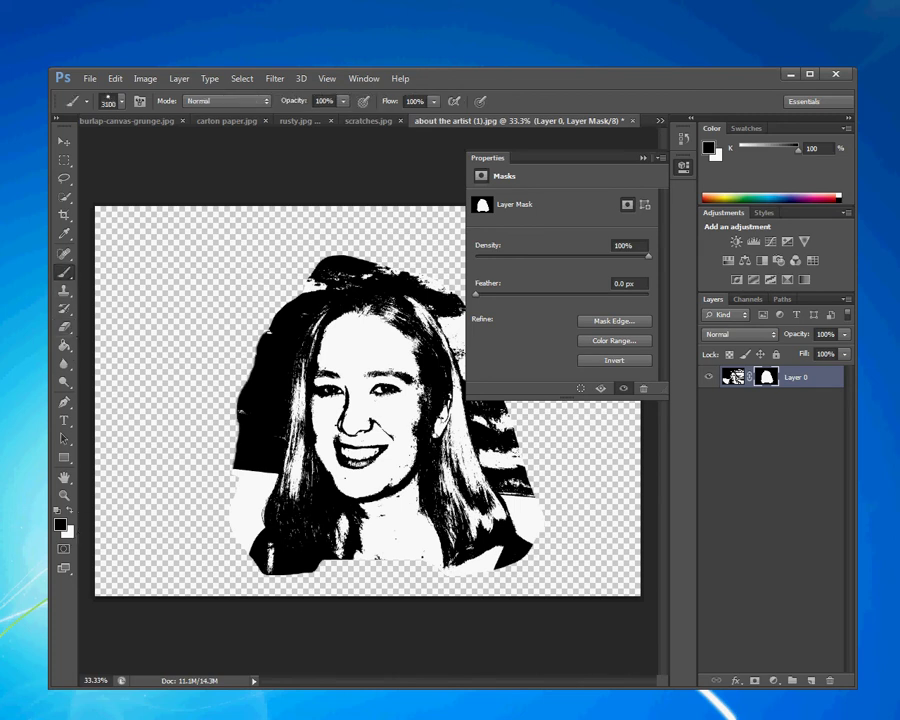
pyautogui.click(122, 101)
pyautogui.moveTo(212, 260); pyautogui.dragTo(211, 208)
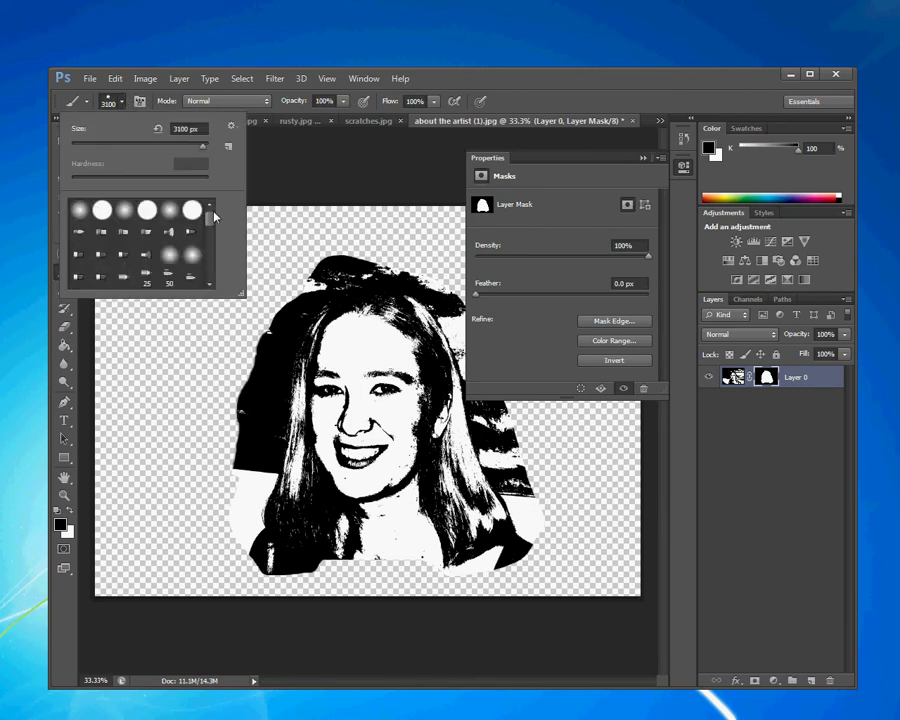
pyautogui.click(102, 209)
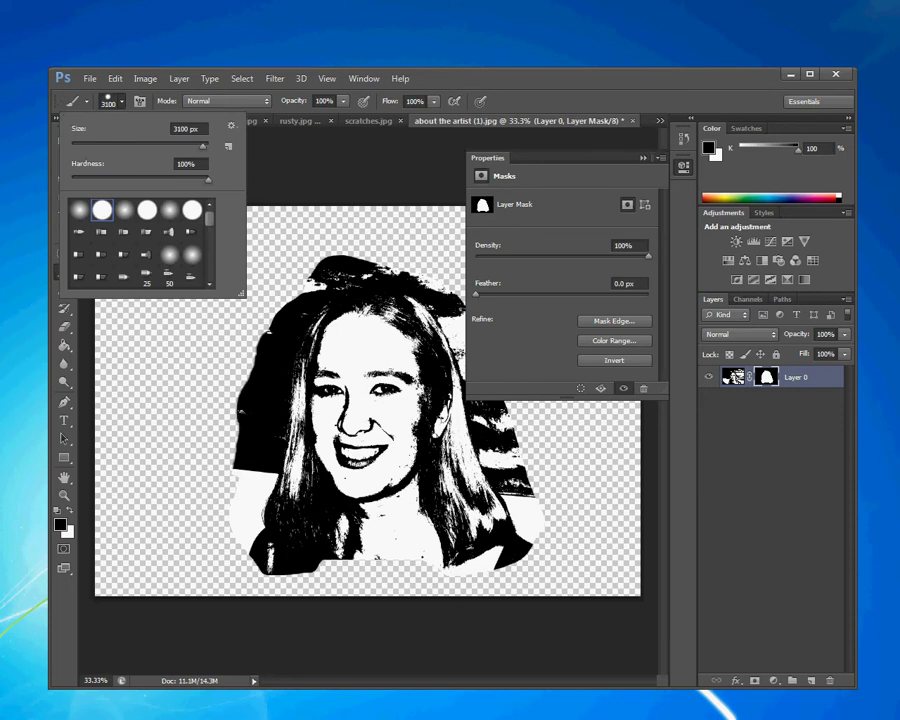
pyautogui.click(428, 87)
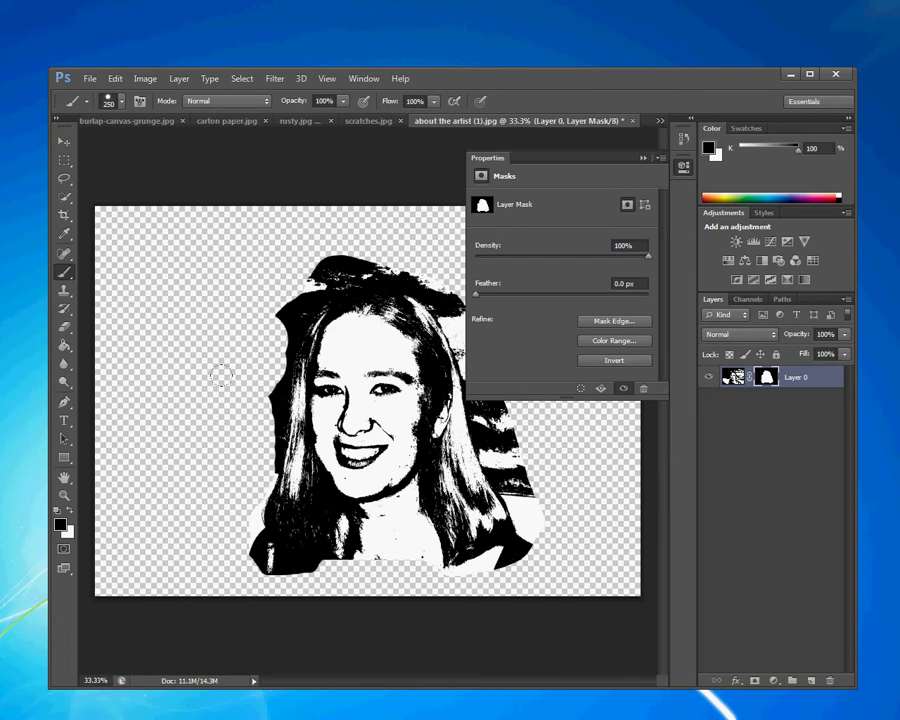
pyautogui.moveTo(321, 235)
pyautogui.mouseDown()
pyautogui.moveTo(396, 230)
pyautogui.moveTo(428, 247)
pyautogui.moveTo(455, 290)
pyautogui.mouseUp()
pyautogui.moveTo(532, 513); pyautogui.dragTo(525, 548)
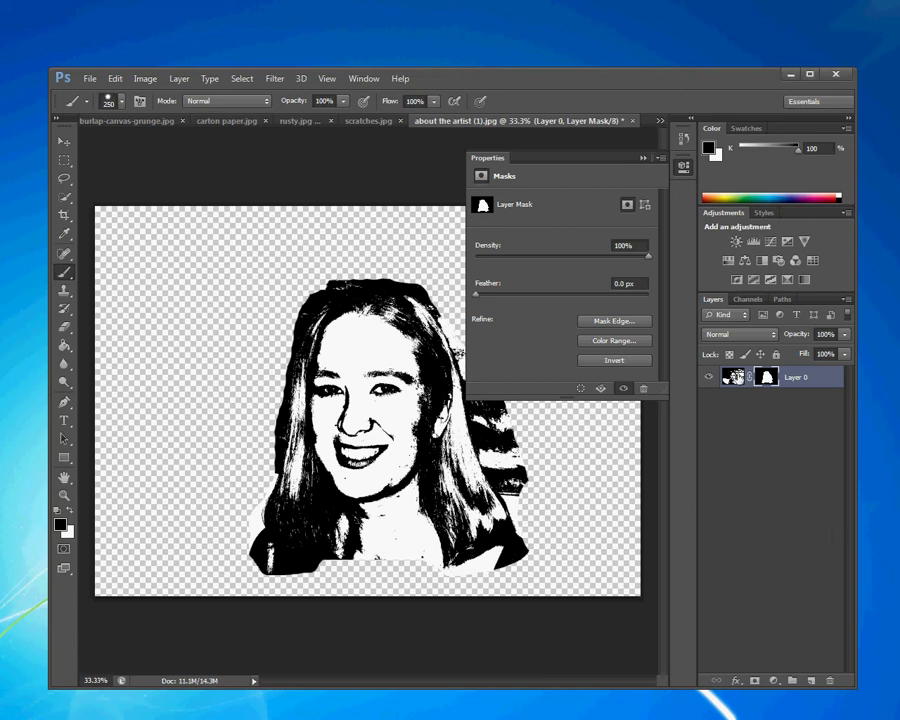
# Select the black areas of Layer 0's image using Color Range with Sampled Colors and fuzziness 200, and reapply it within the selection.
pyautogui.click(730, 380)
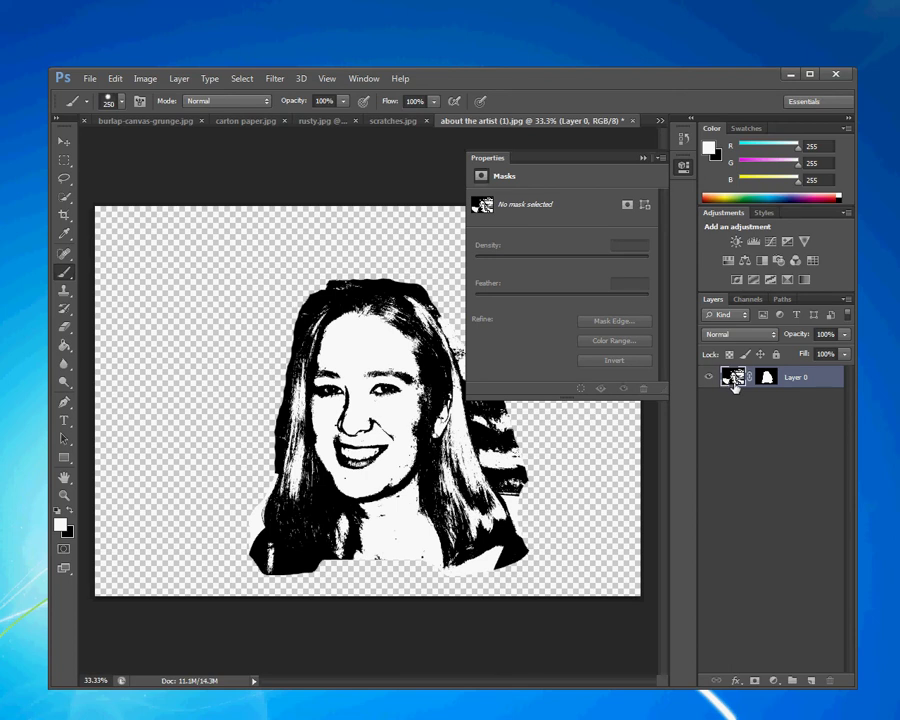
pyautogui.click(249, 81)
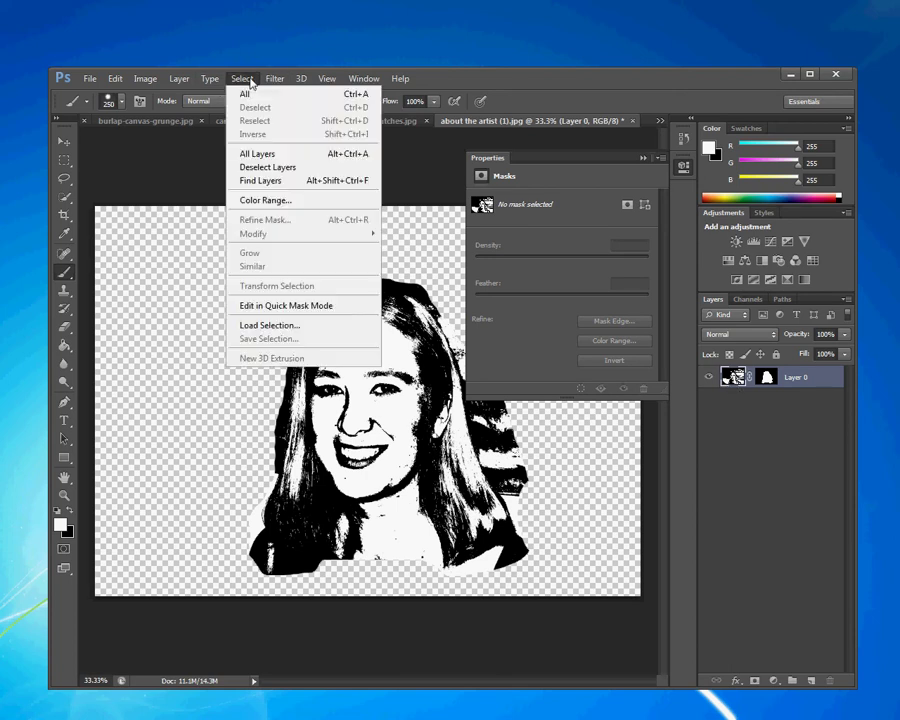
pyautogui.click(263, 201)
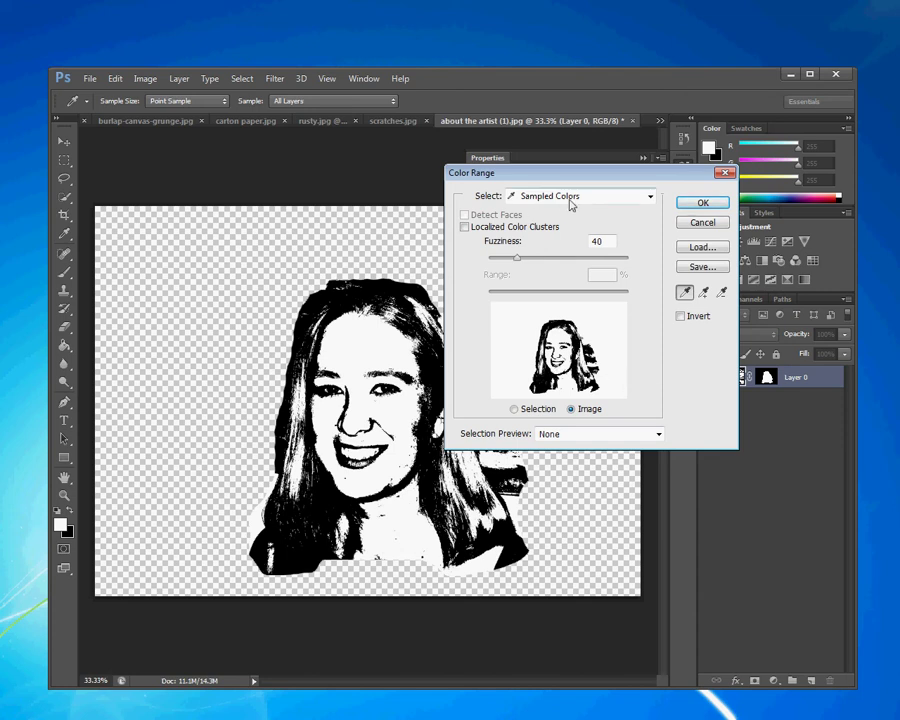
pyautogui.moveTo(518, 259); pyautogui.dragTo(635, 263)
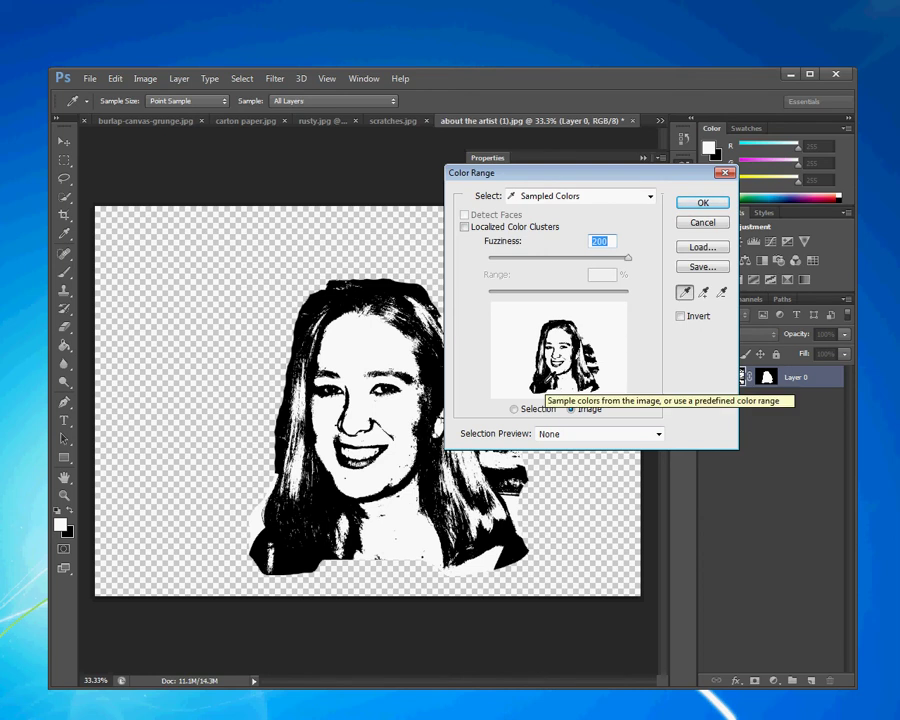
pyautogui.click(545, 385)
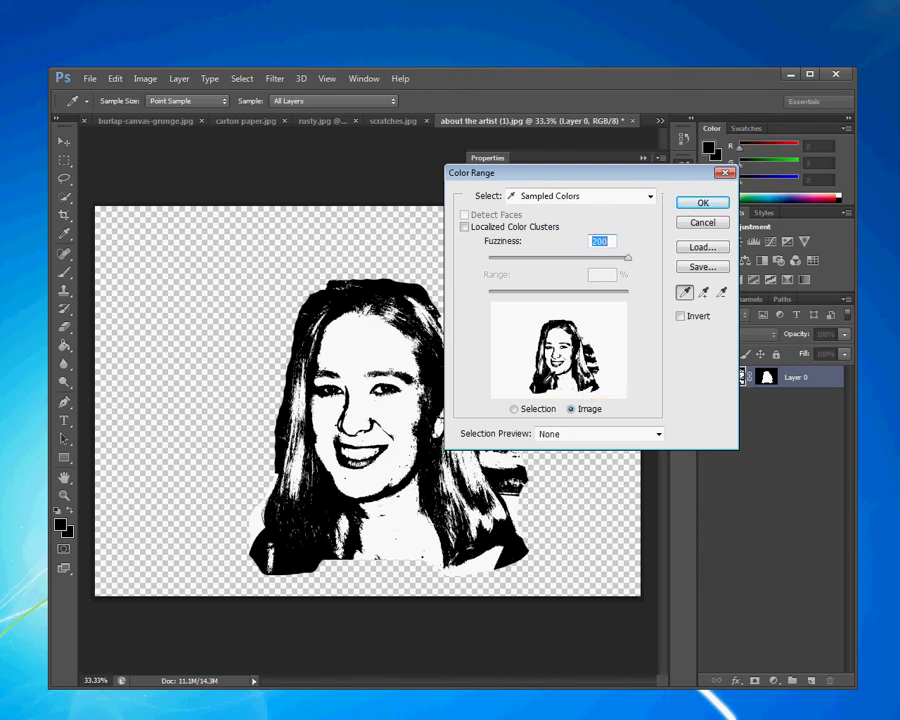
pyautogui.click(703, 206)
pyautogui.press('b')
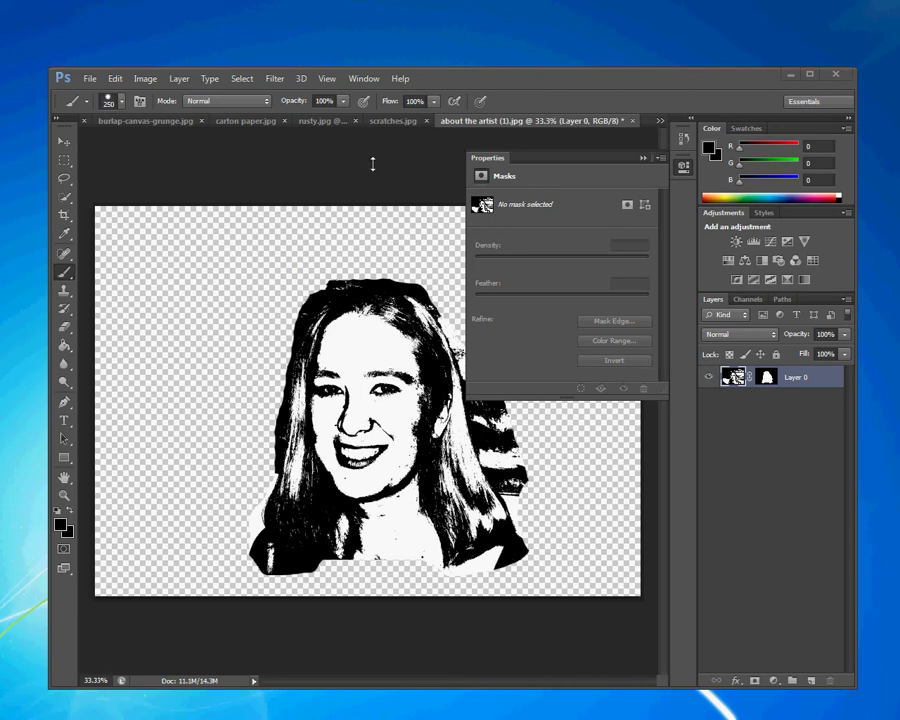
pyautogui.click(241, 79)
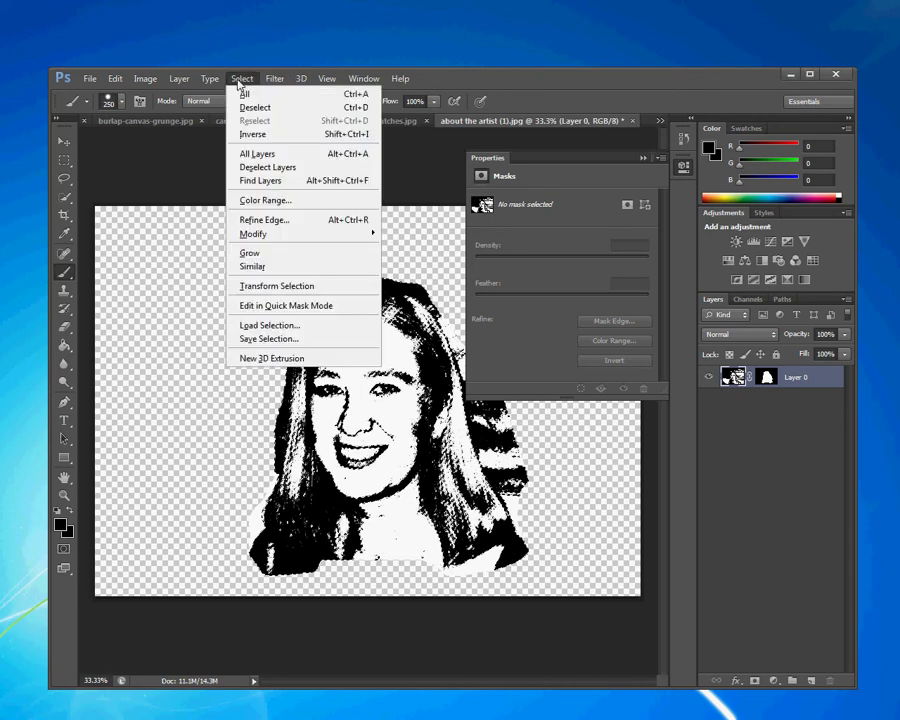
pyautogui.click(265, 200)
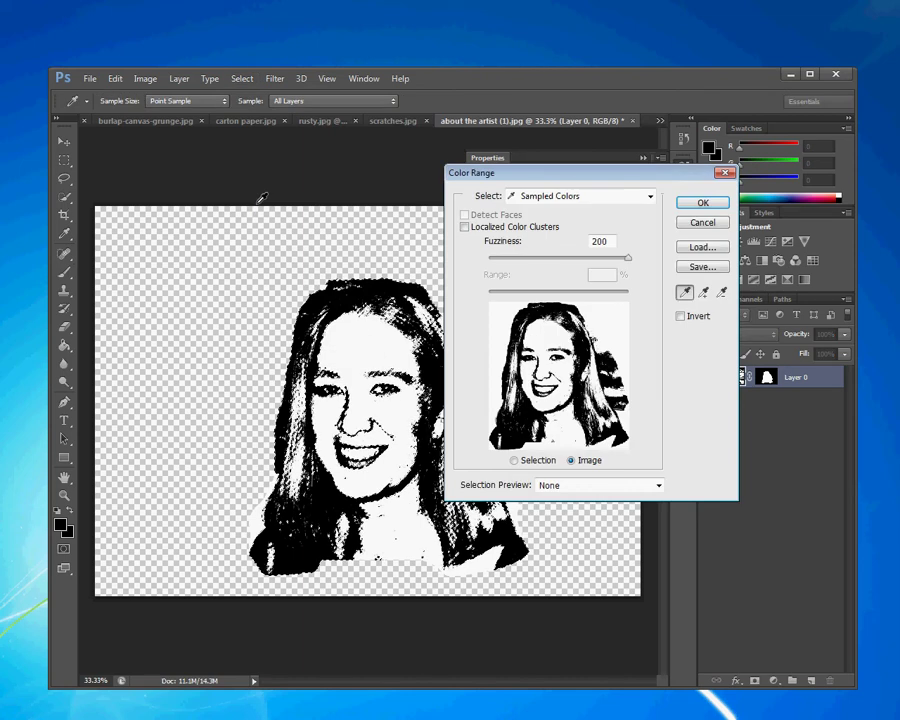
pyautogui.click(708, 203)
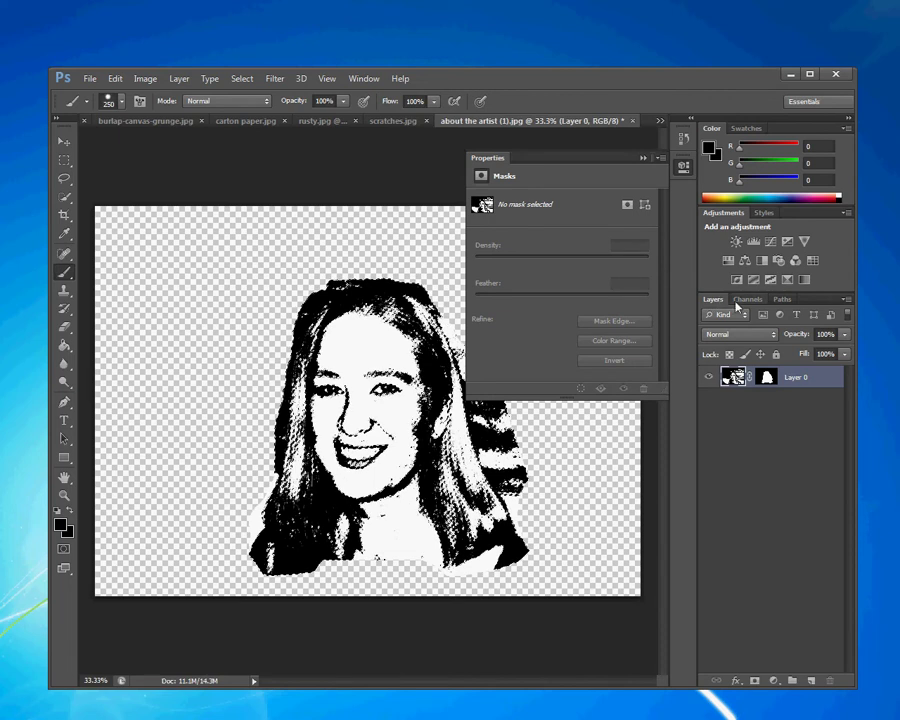
# Convert the selection of black areas into a work path with a tolerance of 1.0 pixels.
pyautogui.click(782, 300)
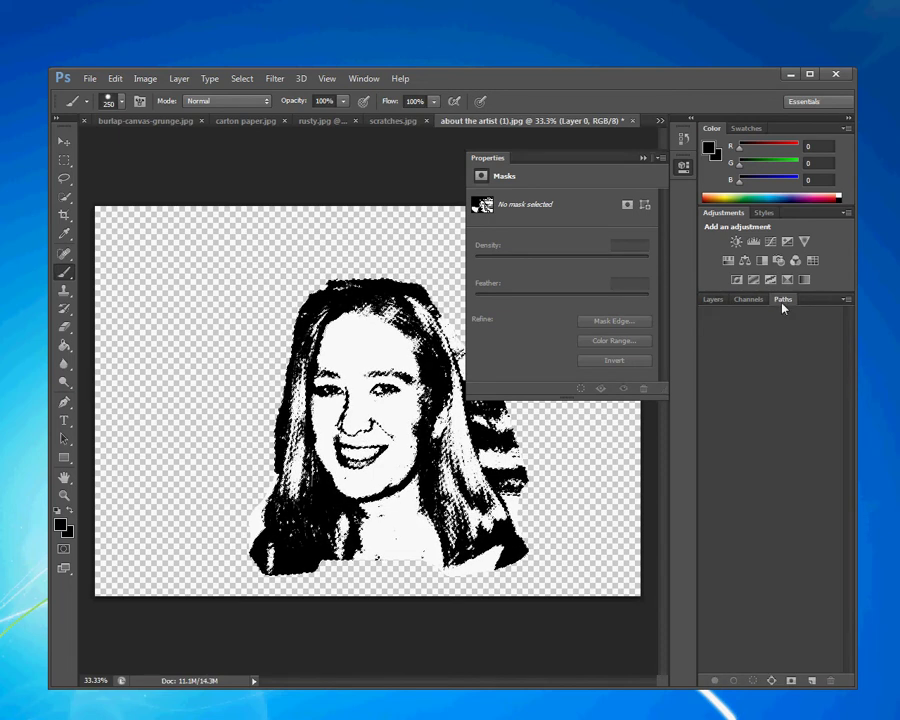
pyautogui.click(846, 300)
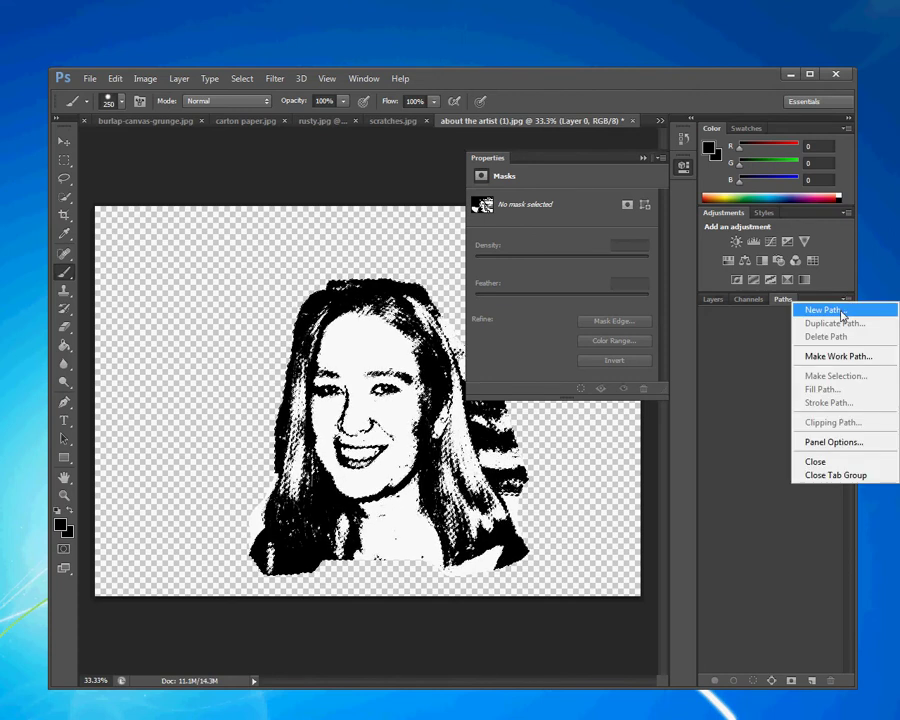
pyautogui.click(829, 358)
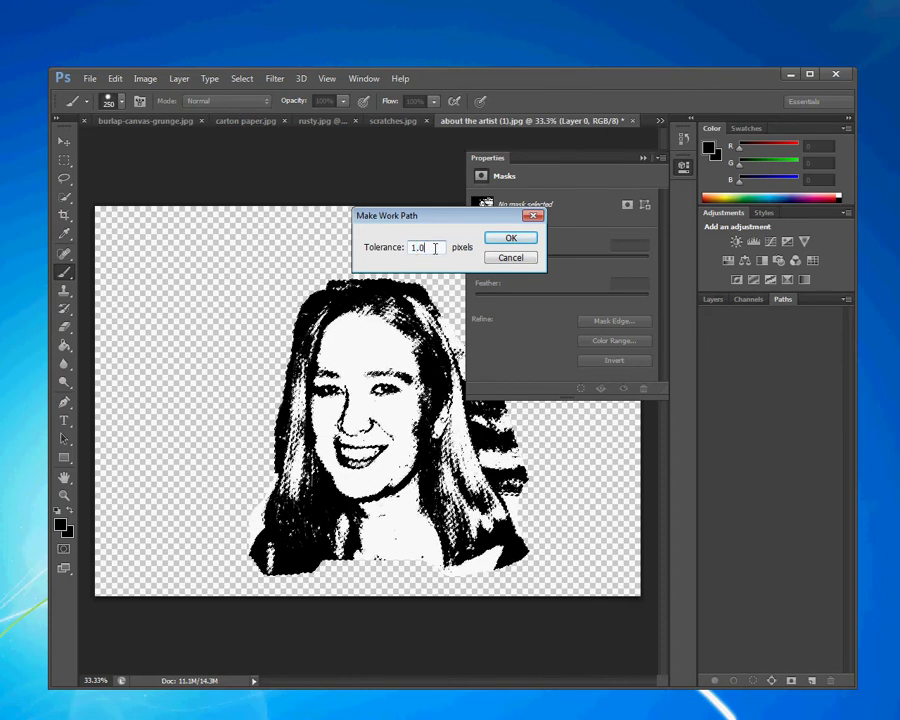
pyautogui.click(505, 240)
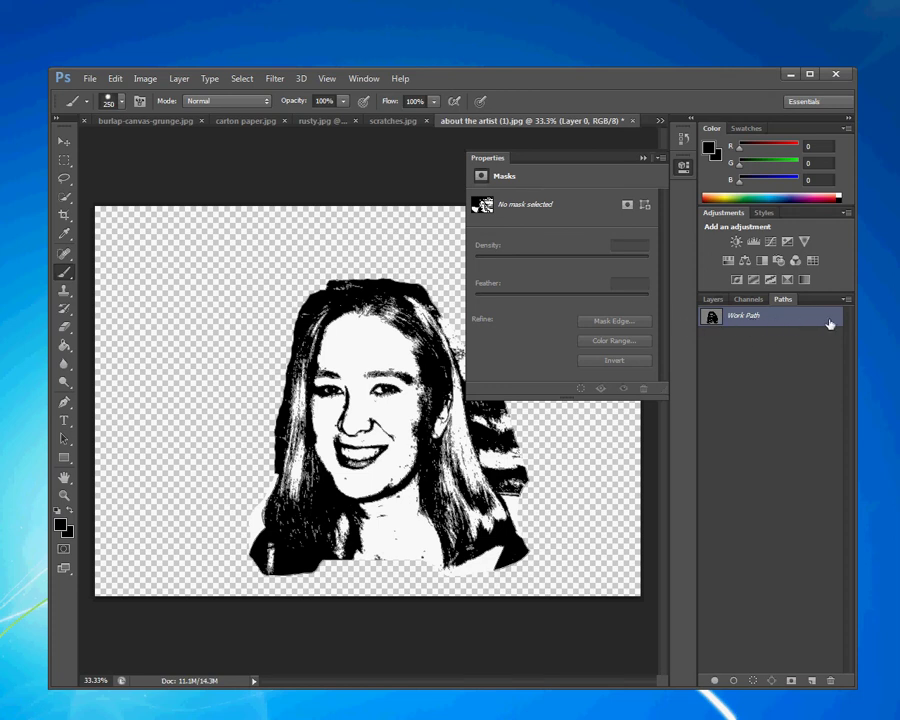
# Add a new layer above Layer 0 and name it "black".
pyautogui.click(712, 300)
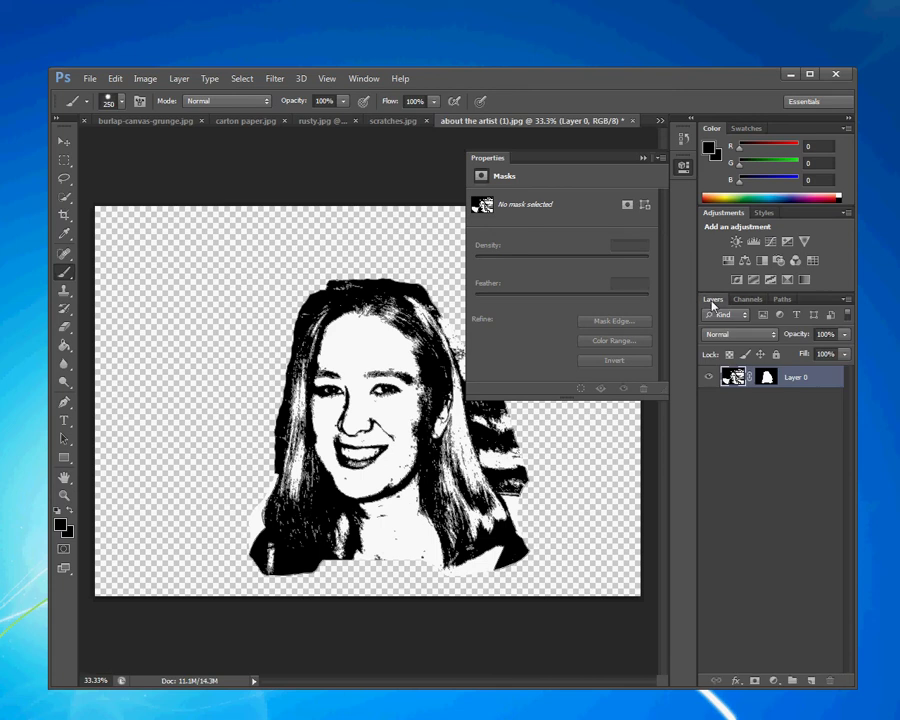
pyautogui.click(810, 684)
pyautogui.doubleClick(790, 377)
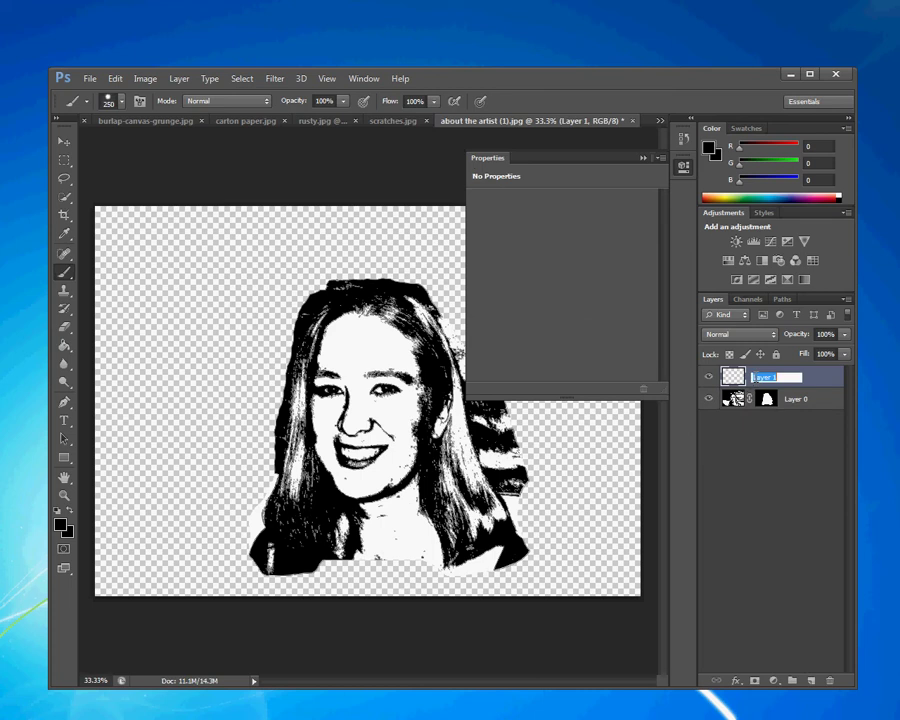
pyautogui.write('black')
pyautogui.press('Return')
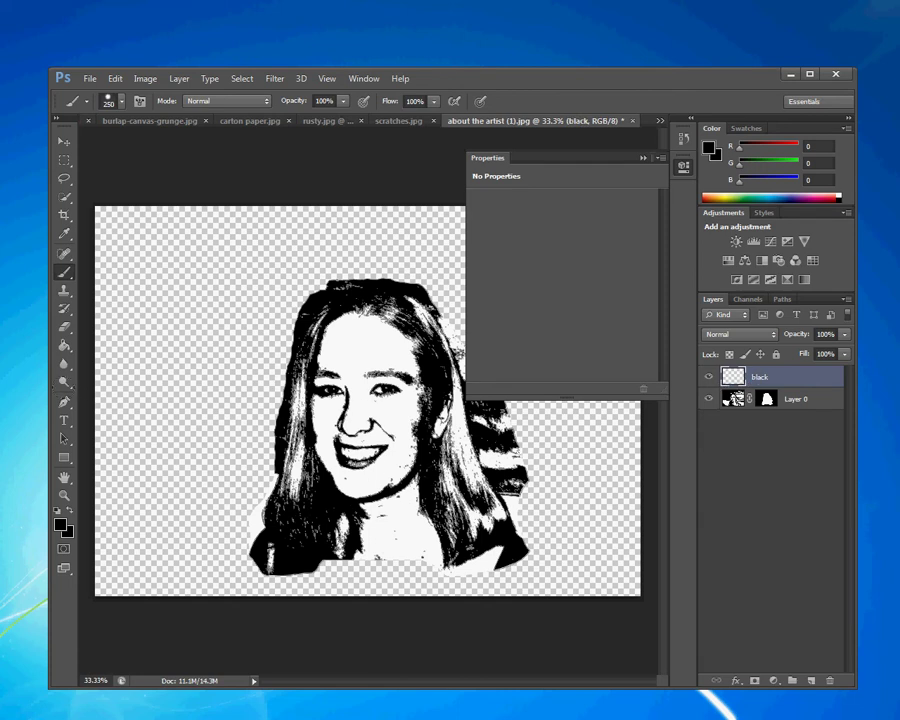
# Fill the work path on the "black" layer with the black foreground color in Normal mode at 100% opacity, and hide Layer 0.
pyautogui.click(60, 523)
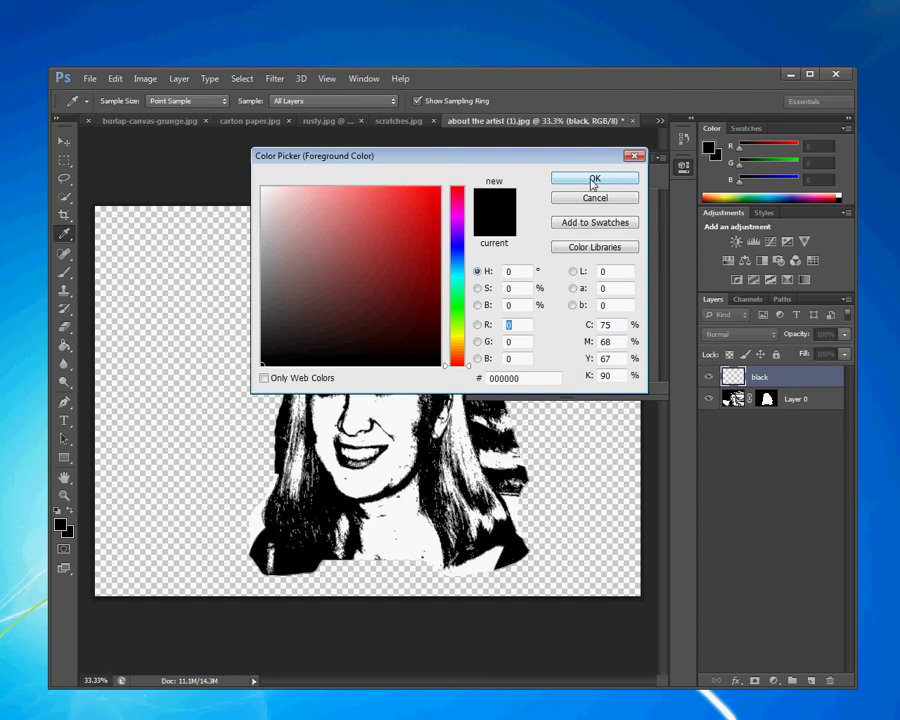
pyautogui.click(634, 155)
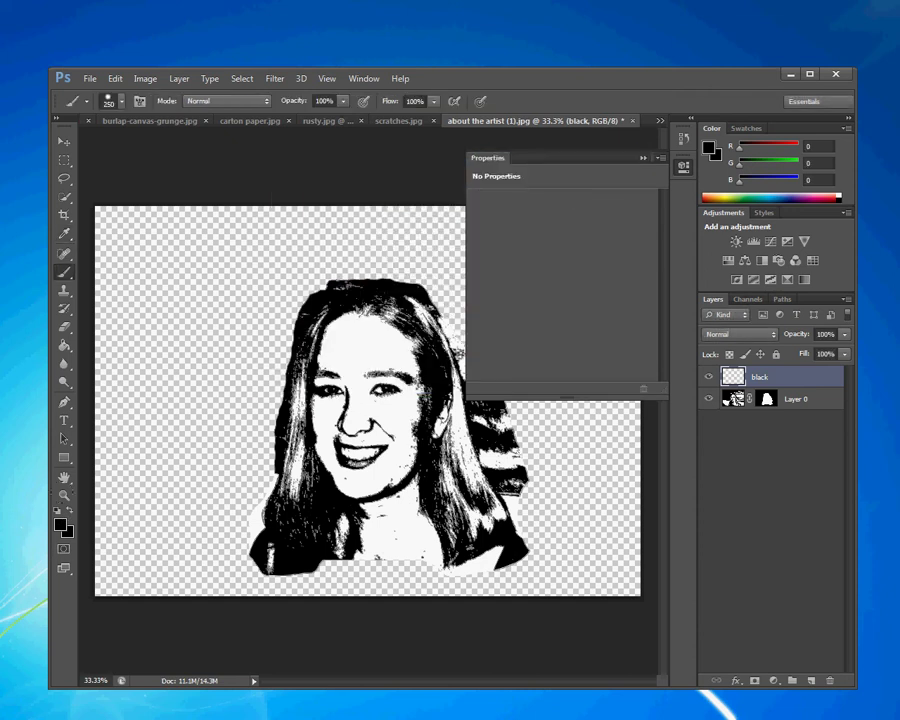
pyautogui.click(70, 512)
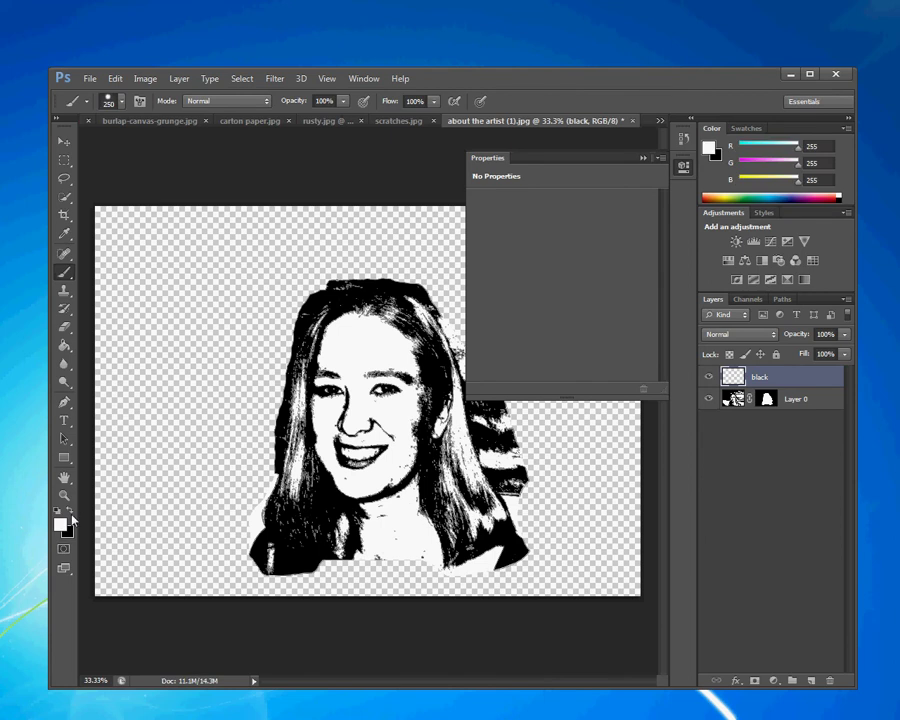
pyautogui.click(71, 513)
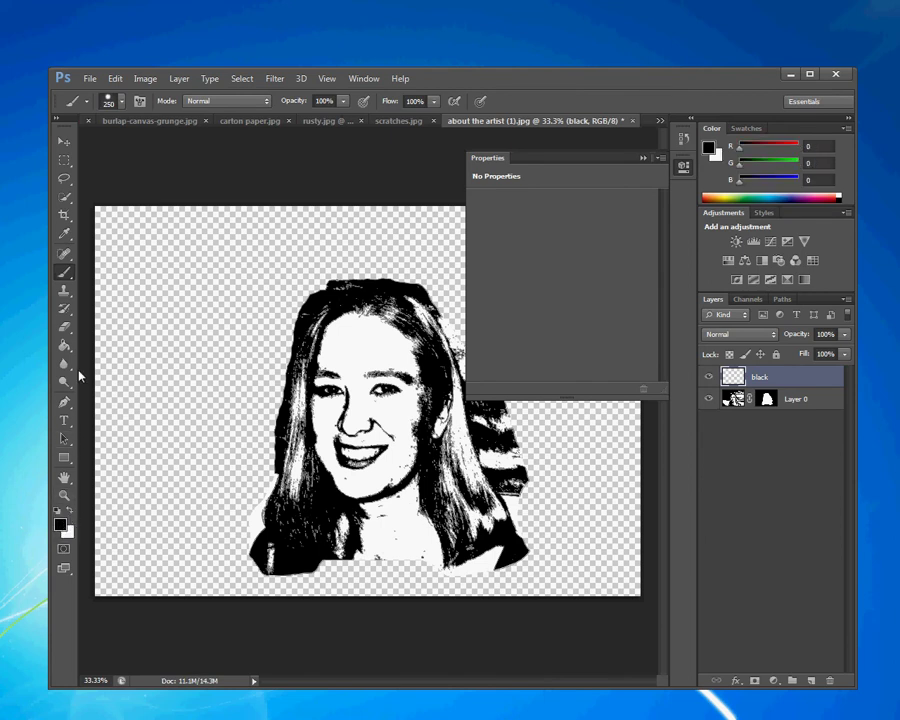
pyautogui.click(64, 403)
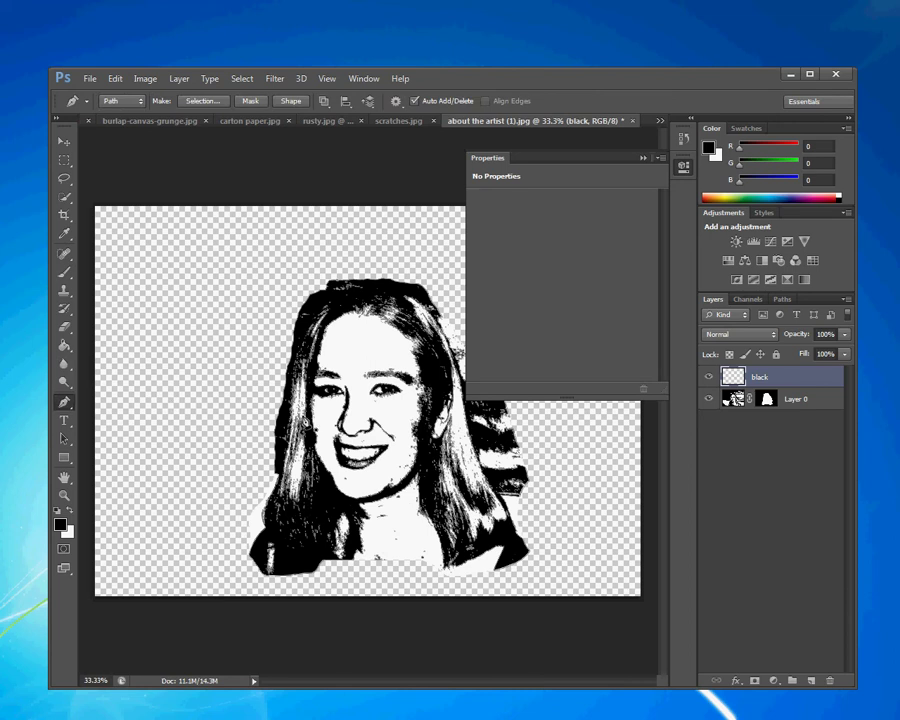
pyautogui.rightClick(305, 423)
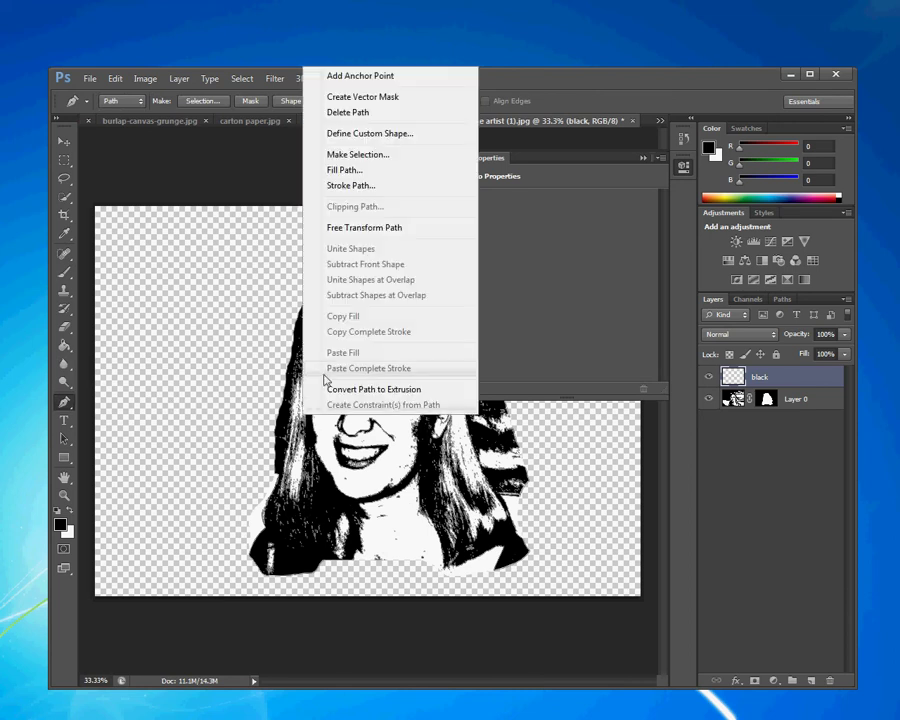
pyautogui.click(344, 170)
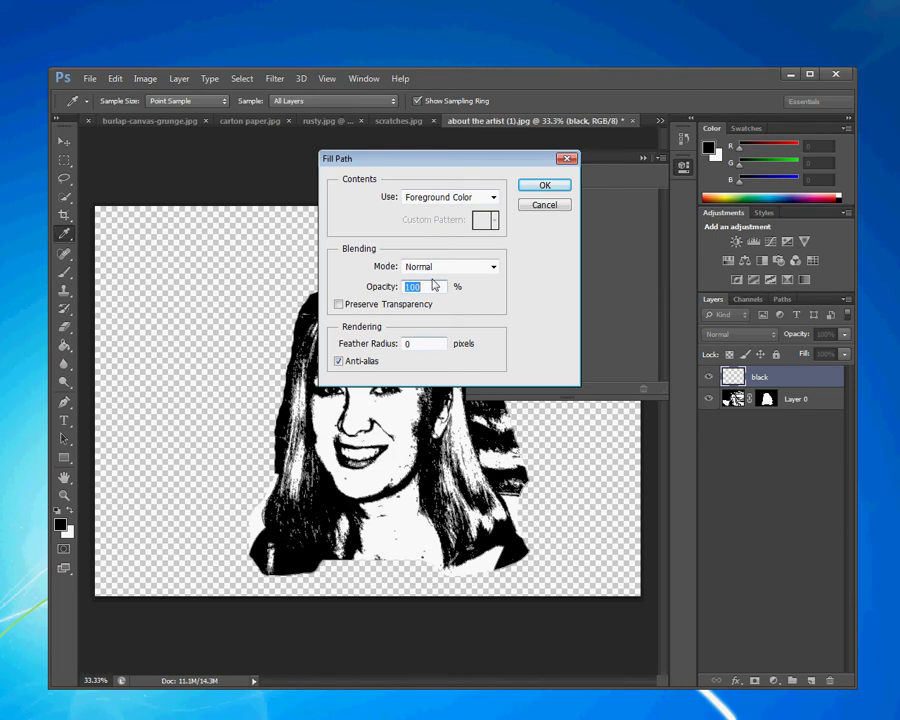
pyautogui.click(545, 185)
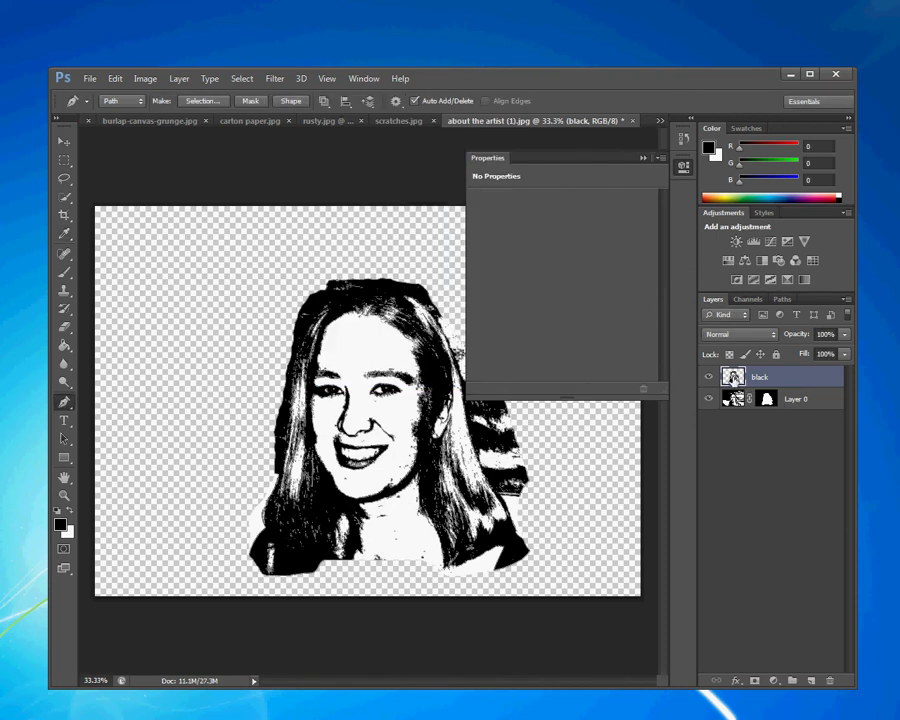
pyautogui.click(709, 402)
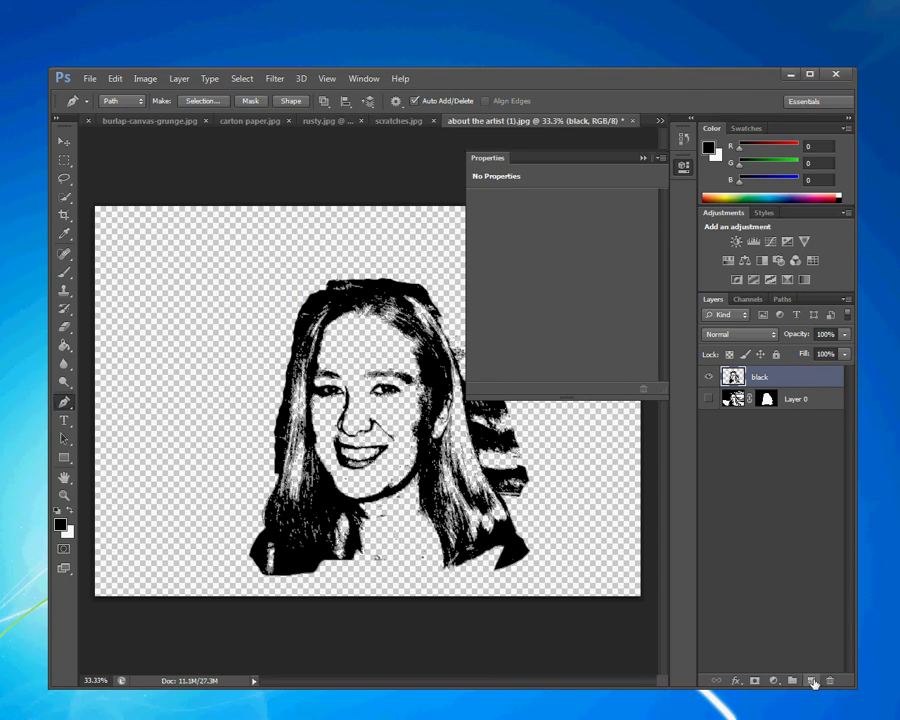
# Add a new layer named "splatters" above the "black" layer, and select Layer 0.
pyautogui.click(811, 683)
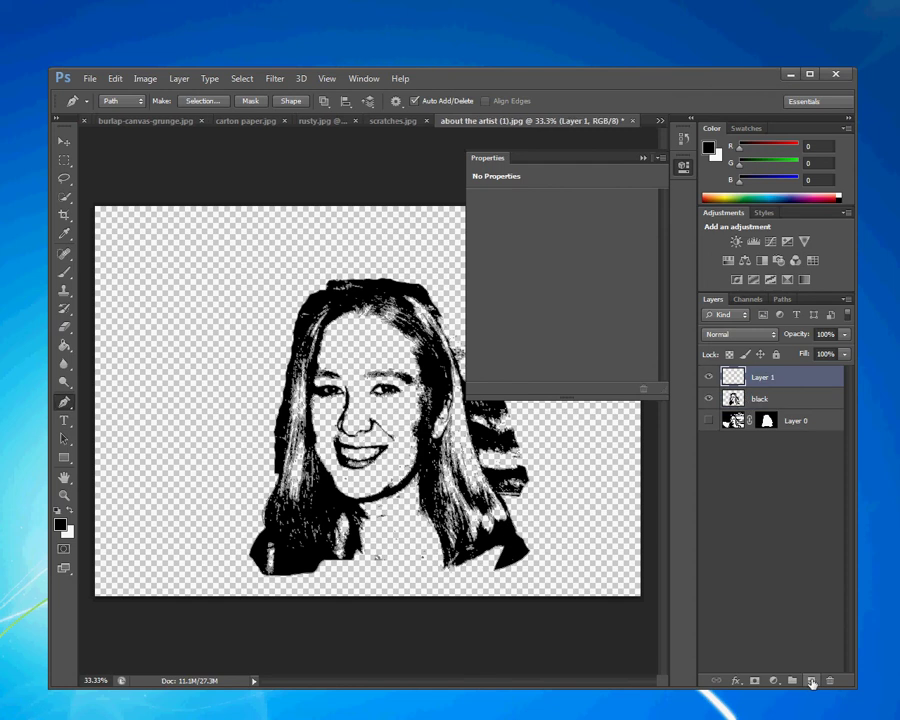
pyautogui.click(683, 169)
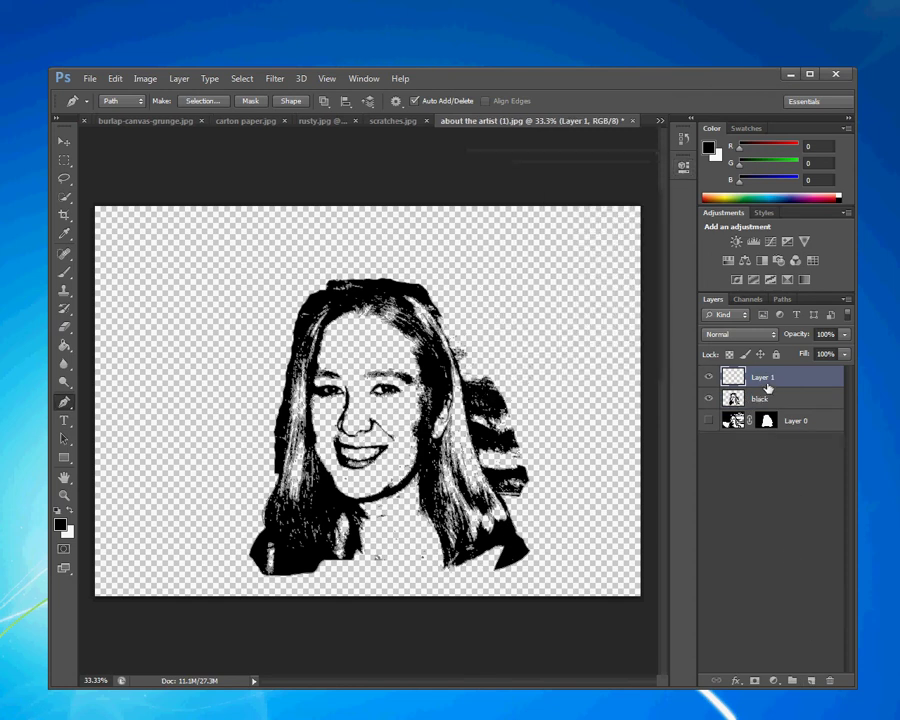
pyautogui.doubleClick(772, 378)
pyautogui.write('E')
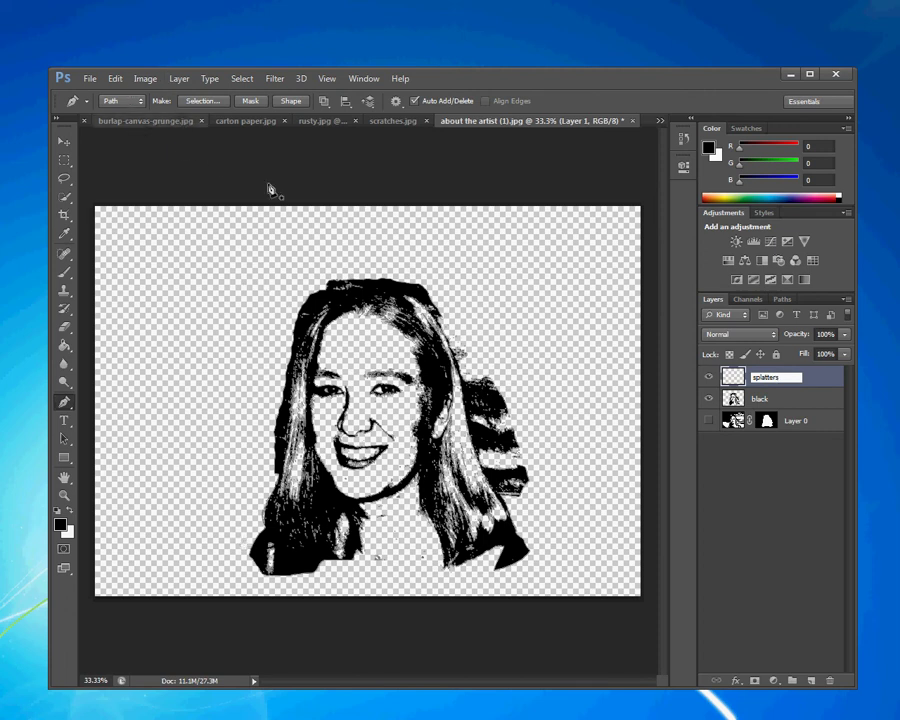
pyautogui.click(786, 400)
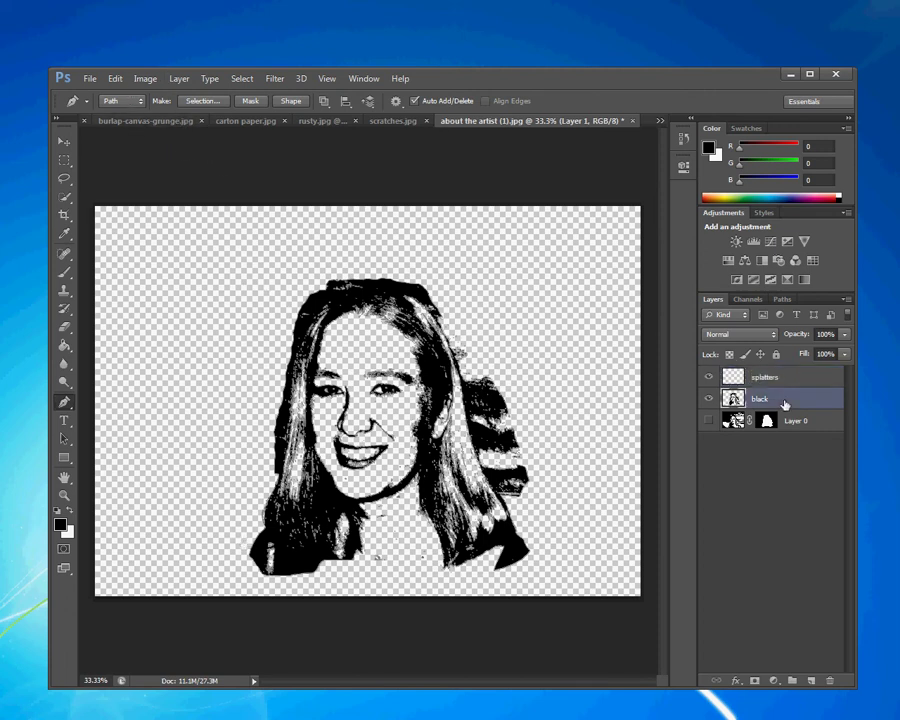
pyautogui.click(838, 419)
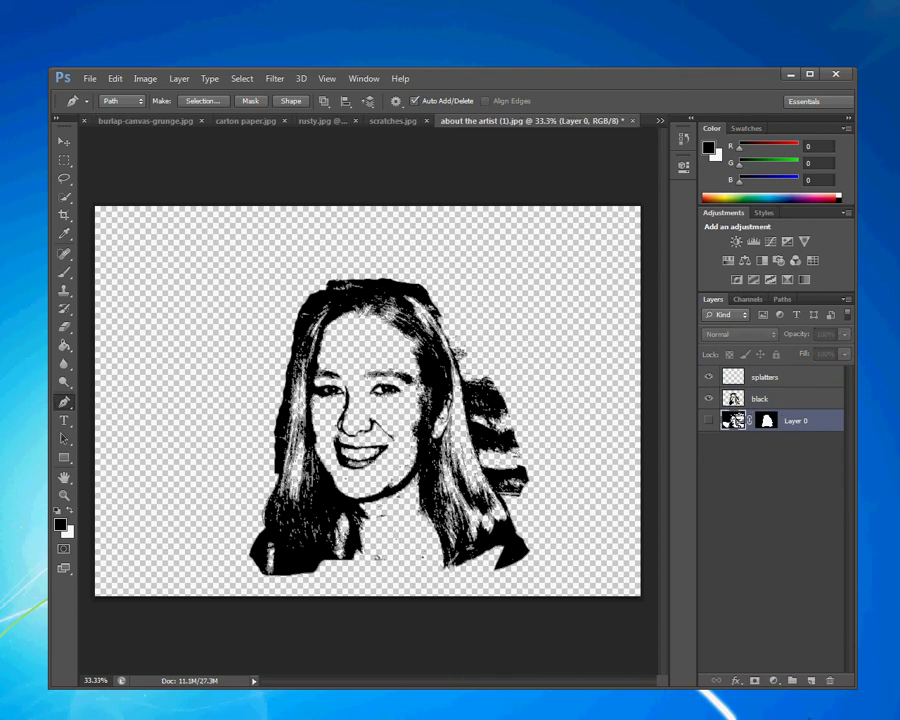
# Add a new layer directly above Layer 0 and name it "white".
pyautogui.click(811, 680)
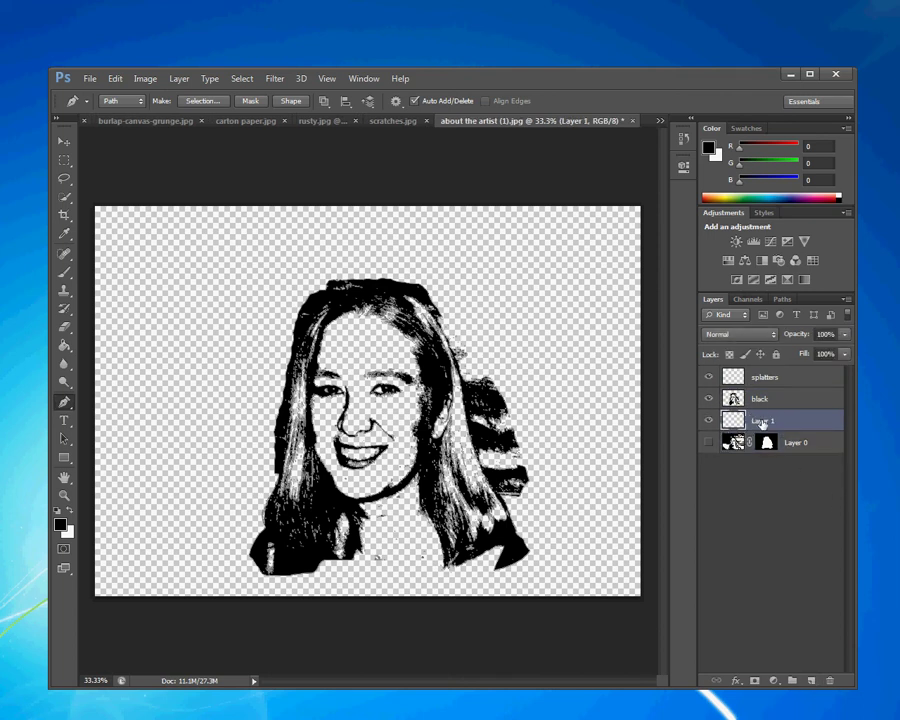
pyautogui.doubleClick(763, 421)
pyautogui.write('white')
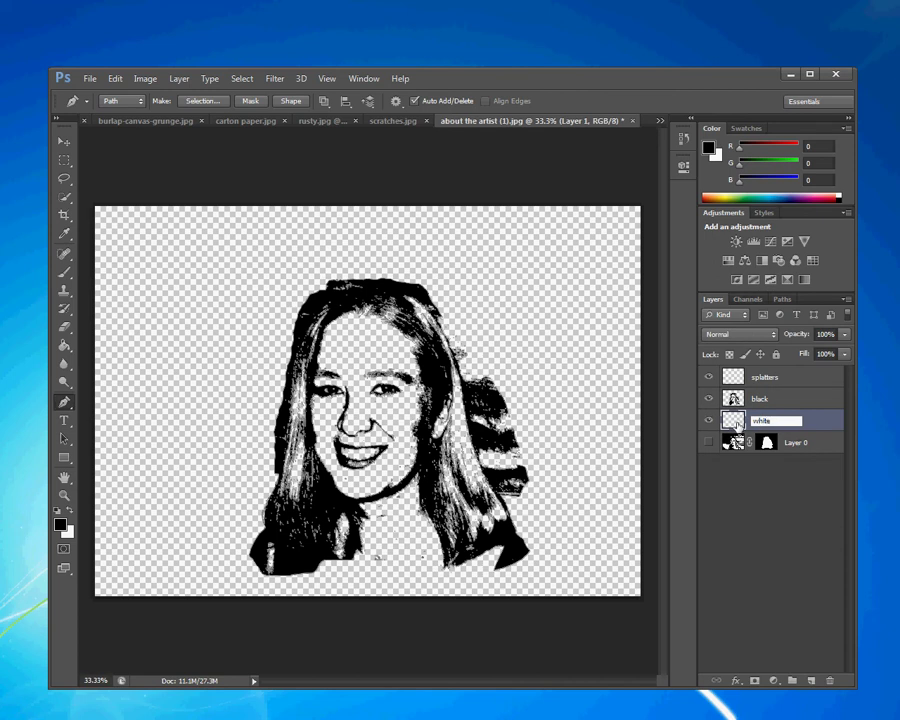
pyautogui.click(834, 424)
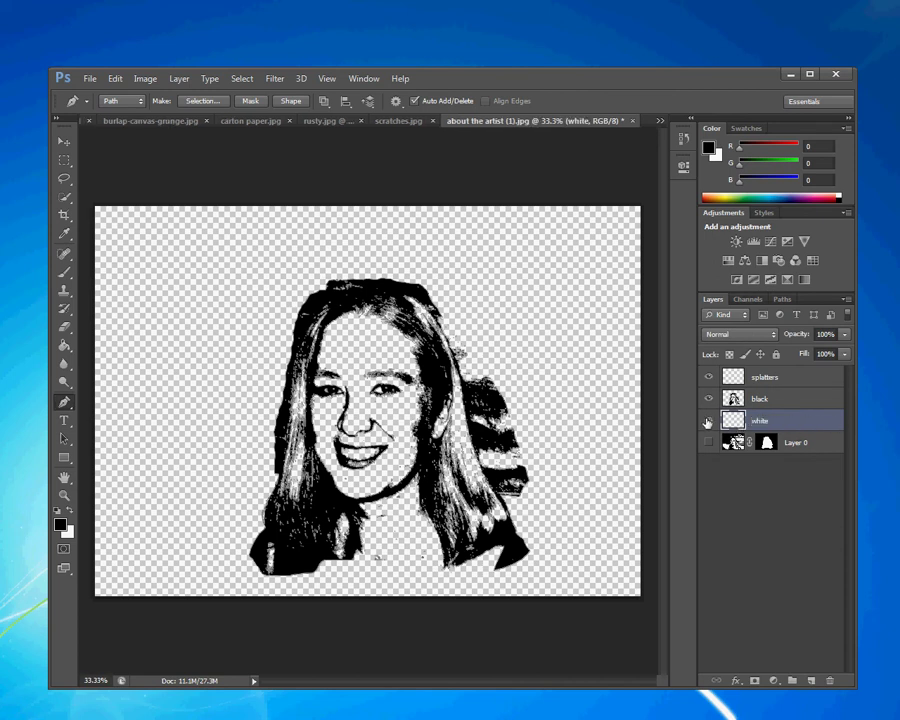
# Swap the foreground color to white and fill the whole "white" layer with the Paint Bucket.
pyautogui.click(63, 346)
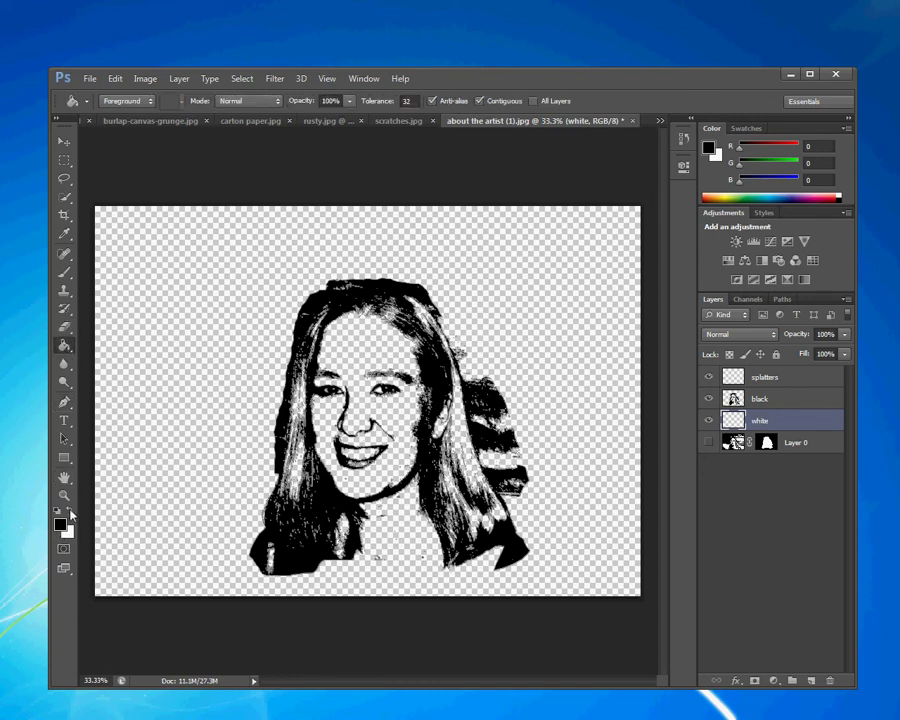
pyautogui.click(69, 511)
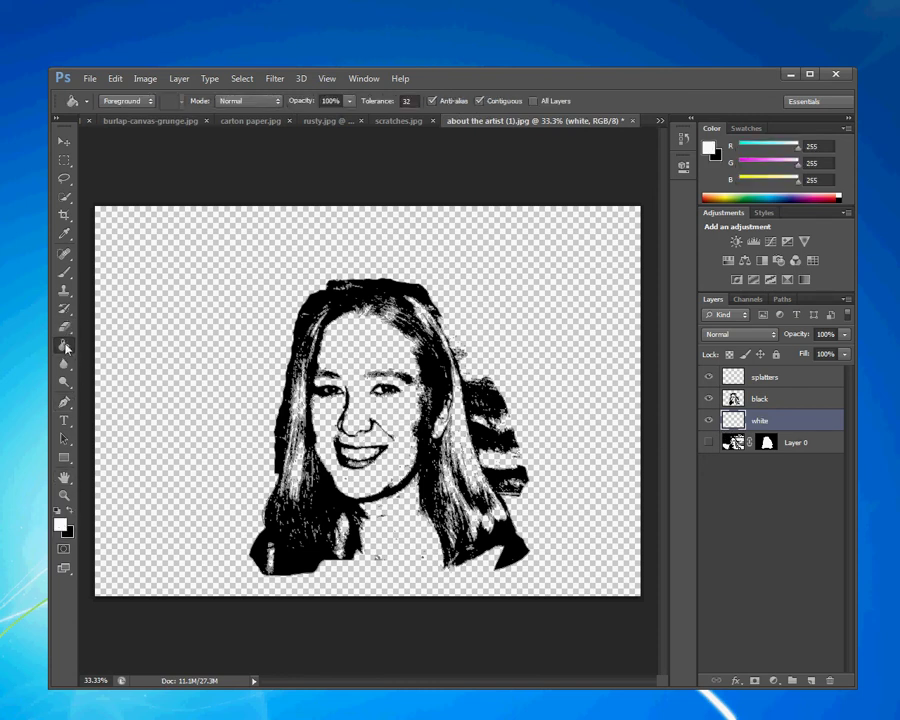
pyautogui.click(174, 343)
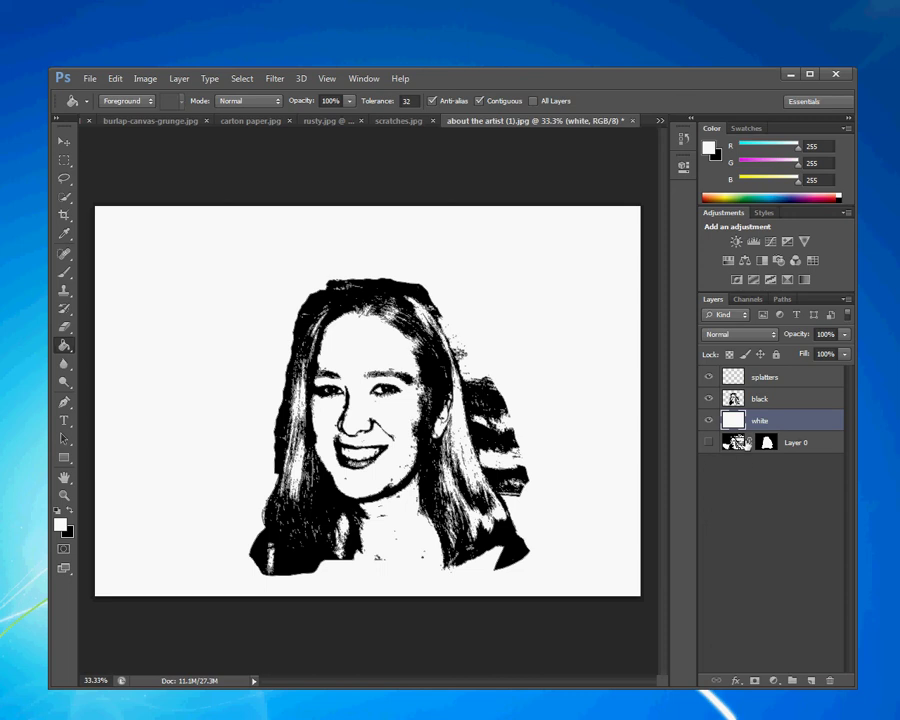
# Select the "splatters" layer and load the WG_Splatter_1.abr brush set for the Brush tool.
pyautogui.click(778, 402)
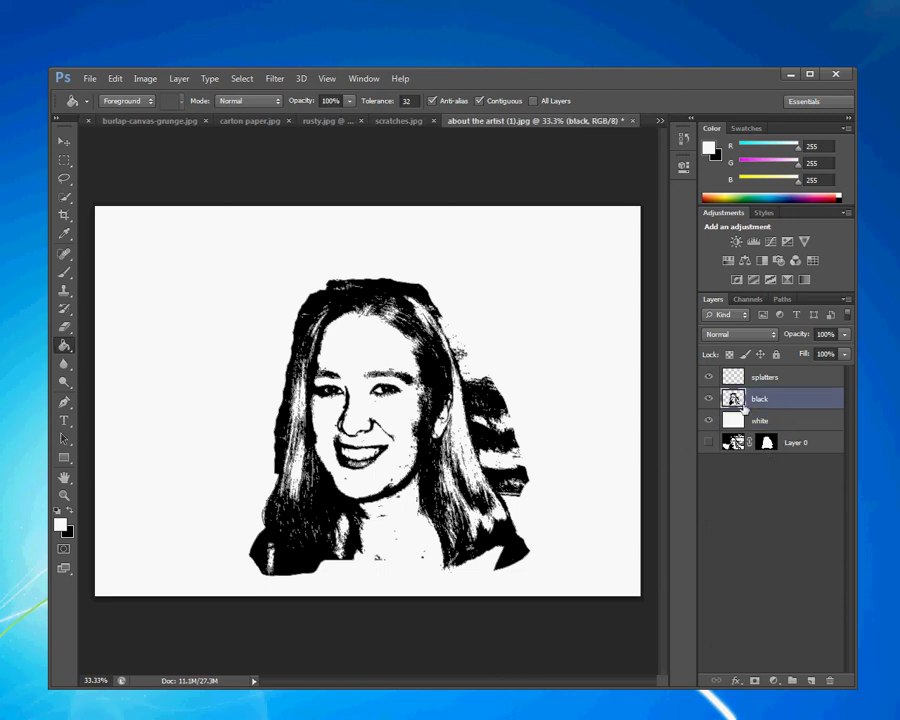
pyautogui.click(790, 378)
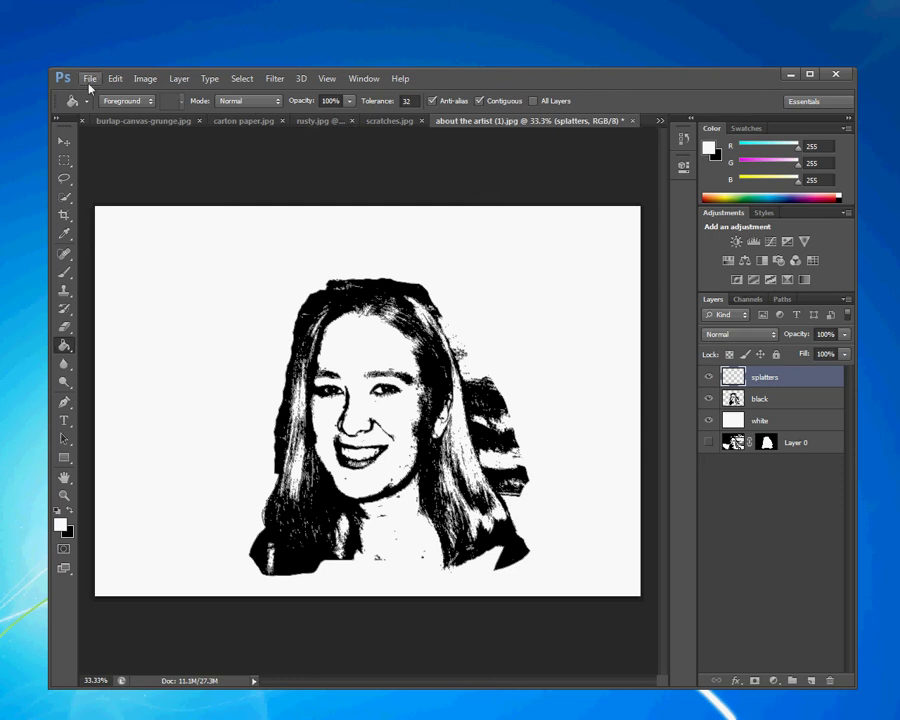
pyautogui.click(67, 277)
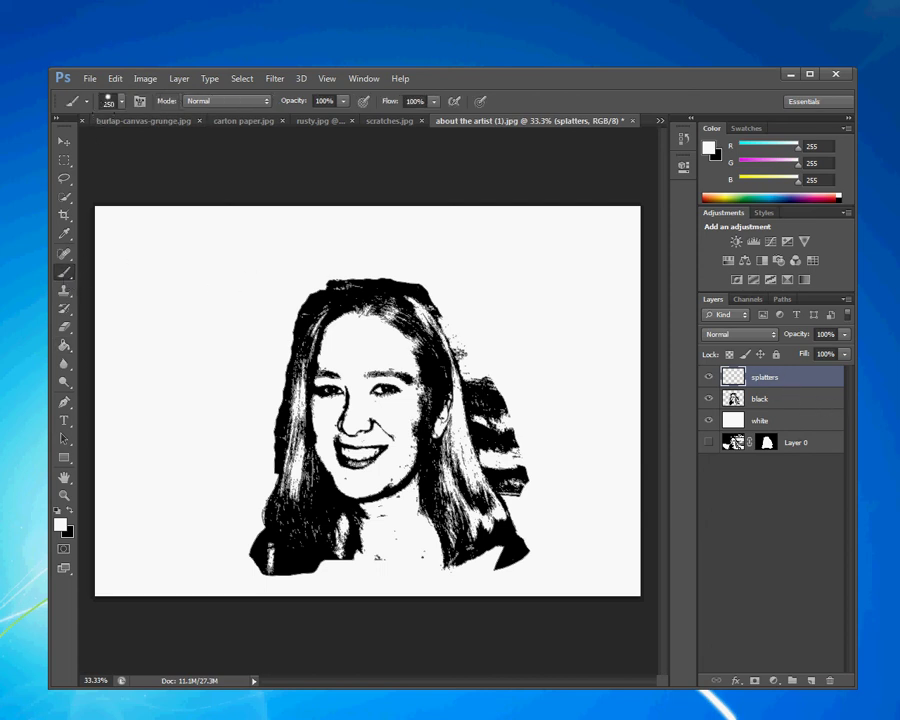
pyautogui.click(123, 103)
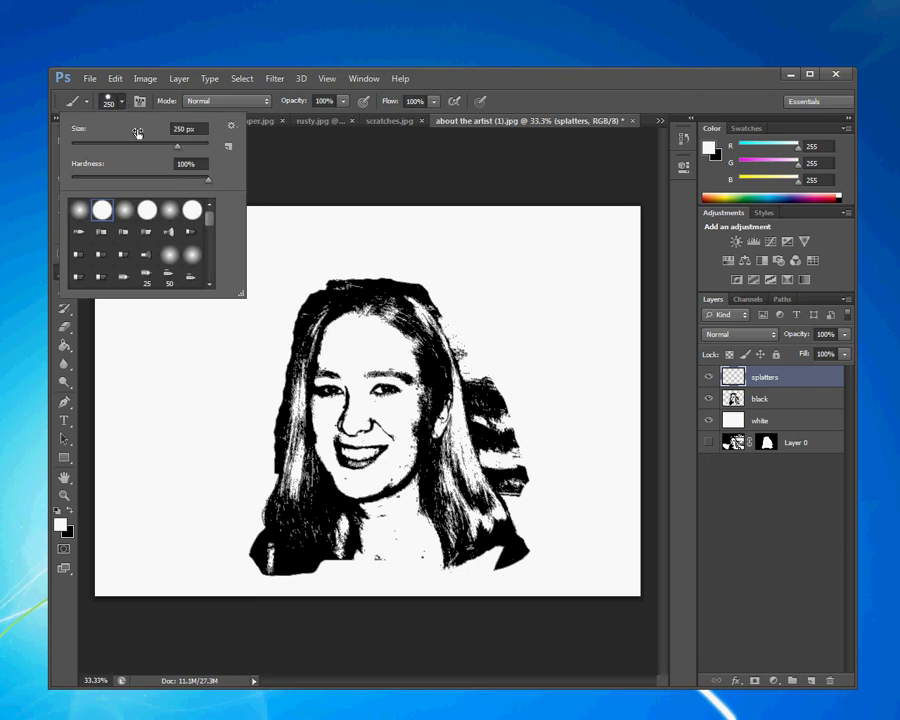
pyautogui.click(232, 127)
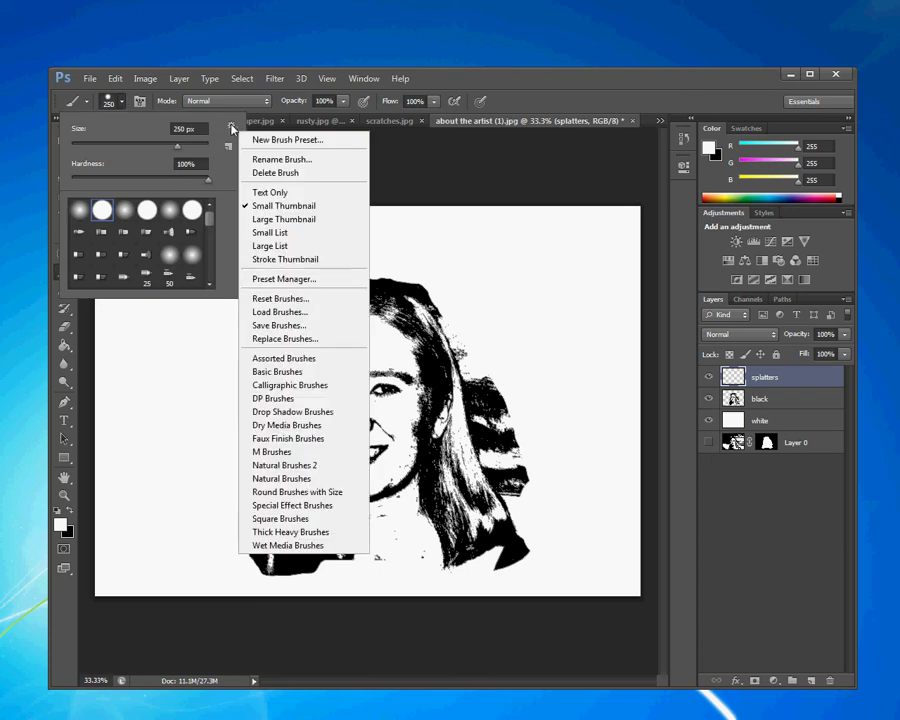
pyautogui.click(281, 313)
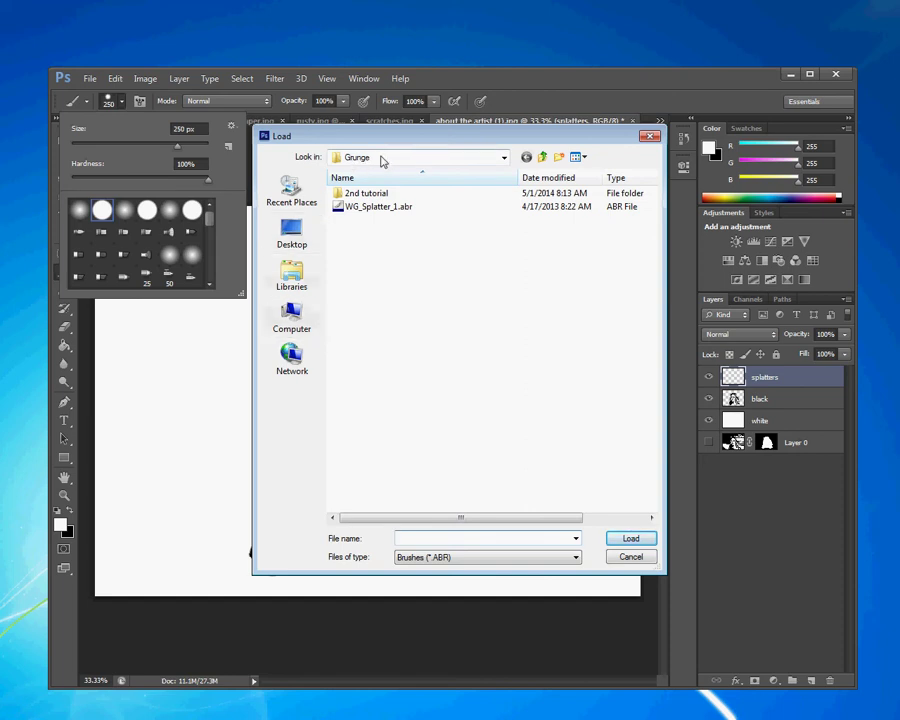
pyautogui.click(403, 216)
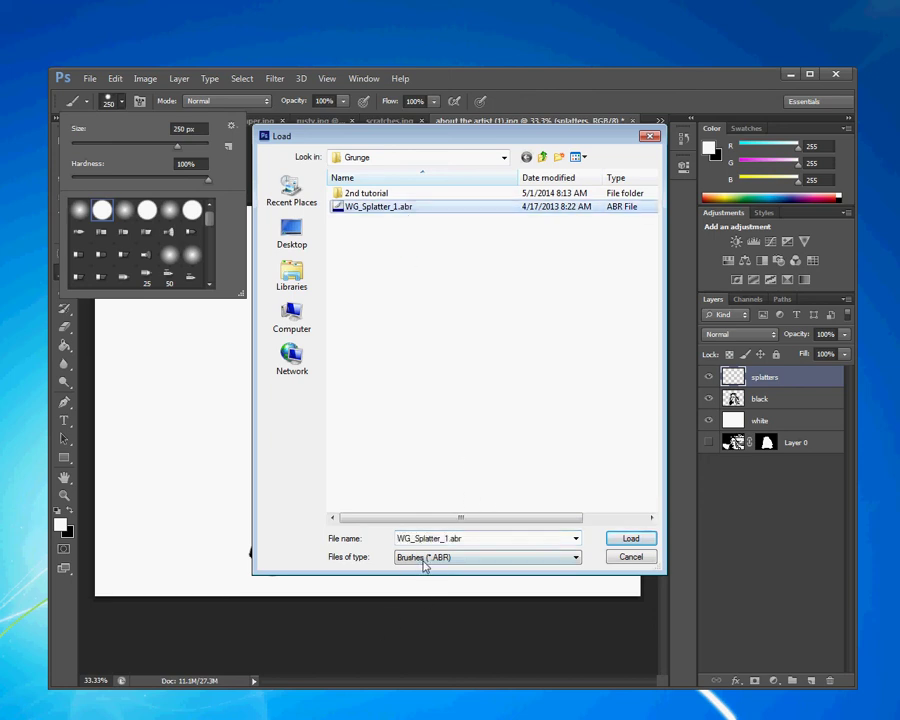
pyautogui.click(632, 540)
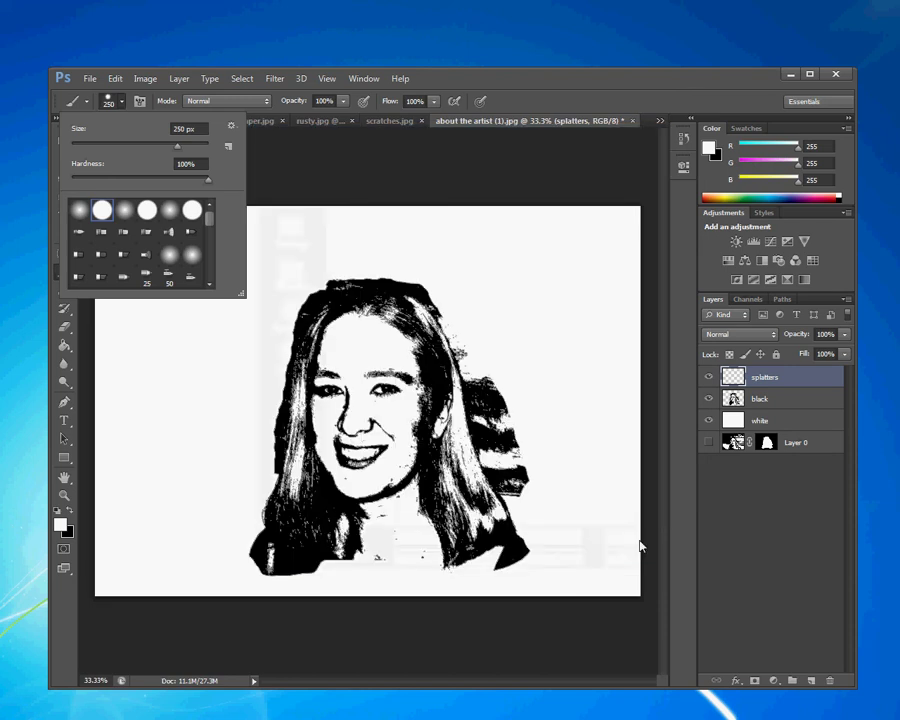
# Stamp black splatters with the 2373 splatter brush beside the portrait's lower left and, enlarged to 3900 px, in the image's lower-right corner.
pyautogui.moveTo(209, 214); pyautogui.dragTo(214, 280)
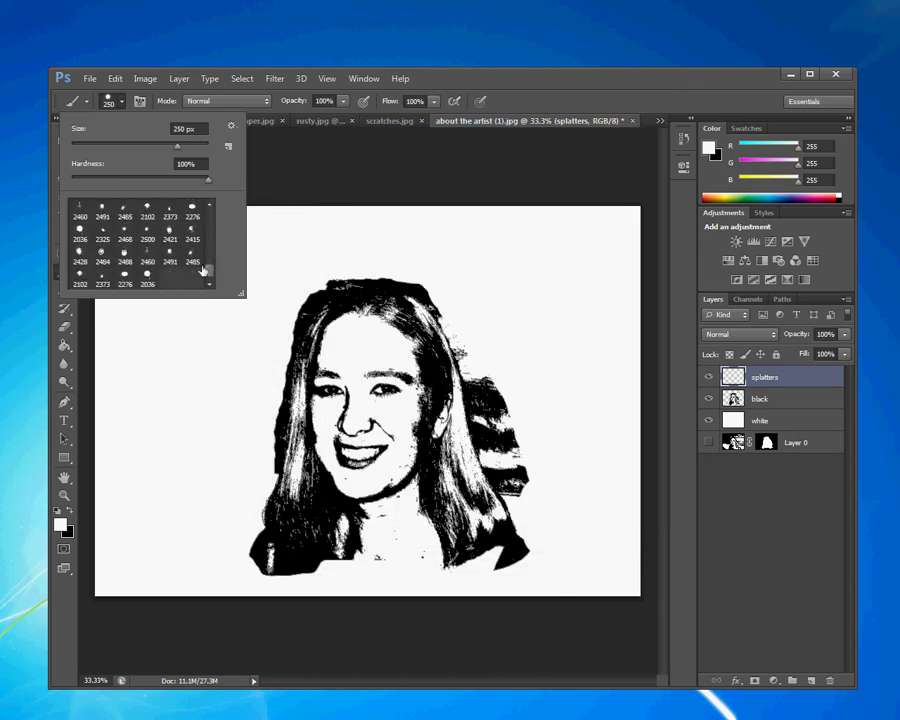
pyautogui.click(191, 257)
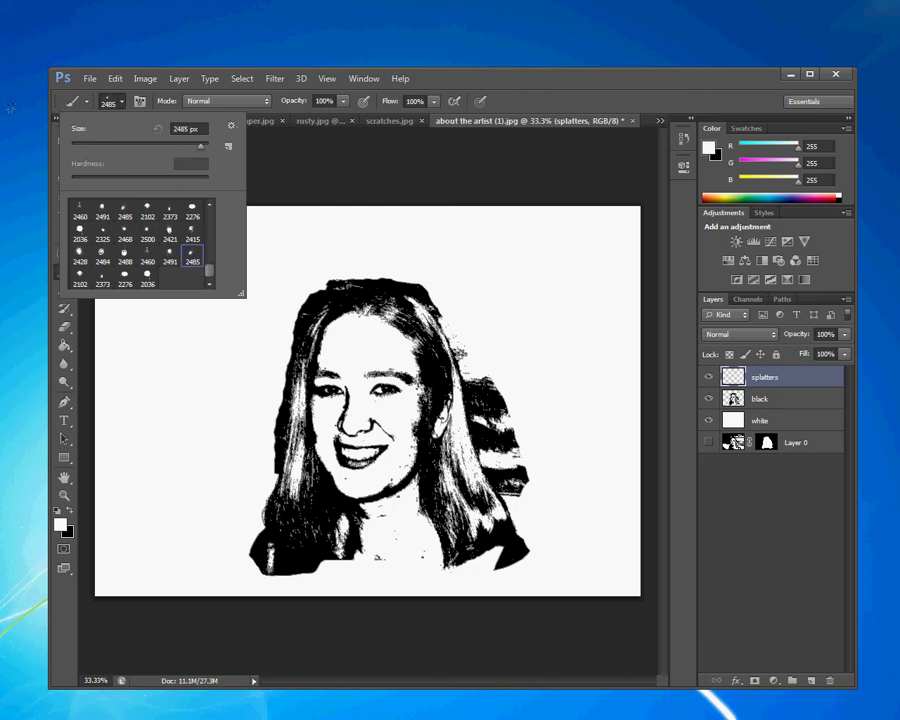
pyautogui.click(170, 256)
pyautogui.click(148, 276)
pyautogui.click(125, 276)
pyautogui.click(102, 276)
pyautogui.click(70, 510)
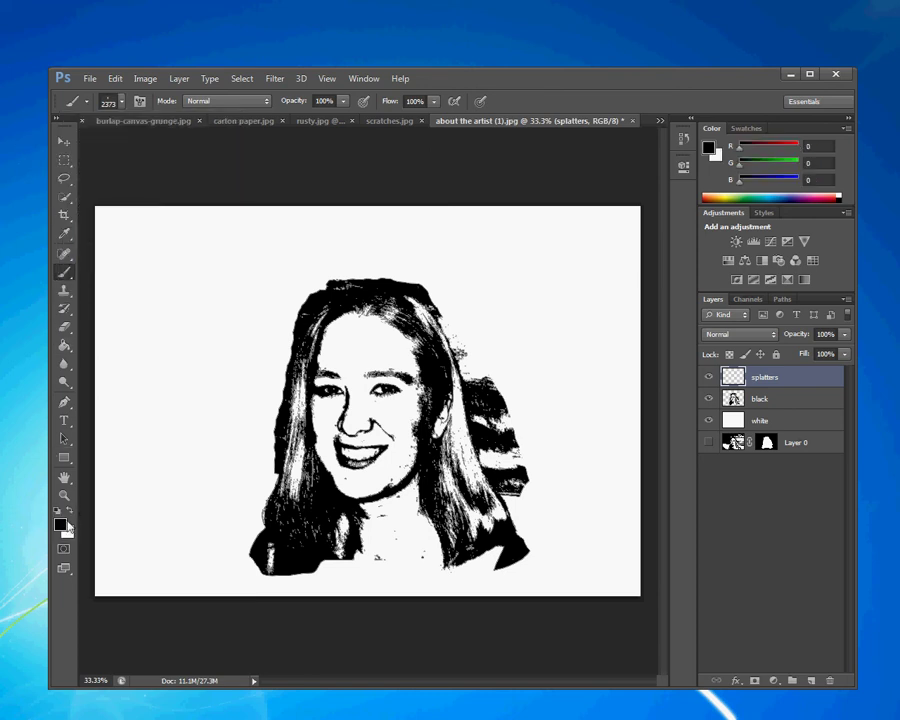
pyautogui.click(220, 440)
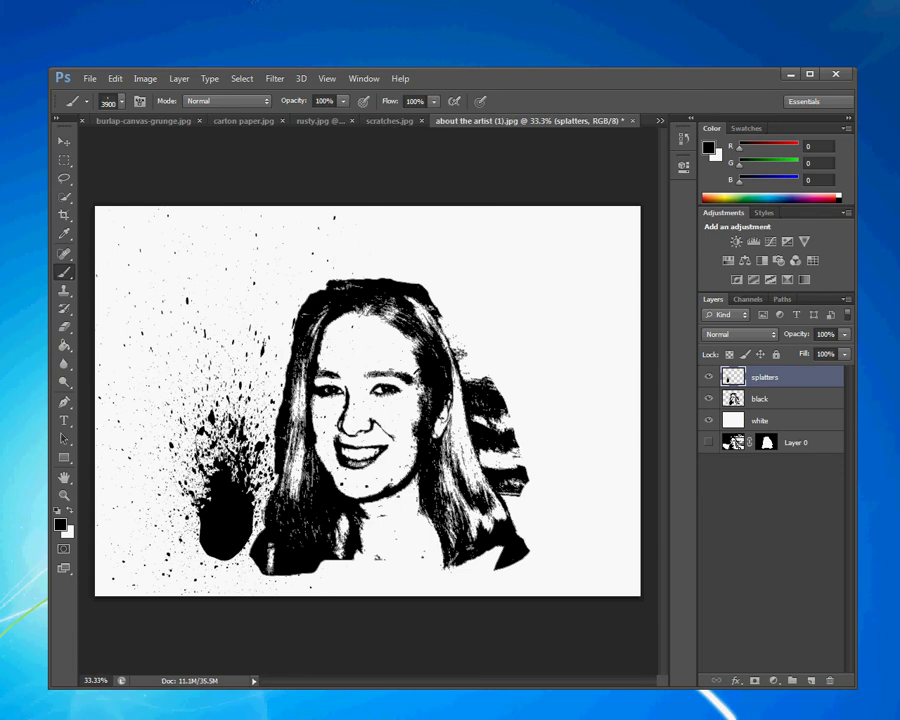
pyautogui.click(540, 440)
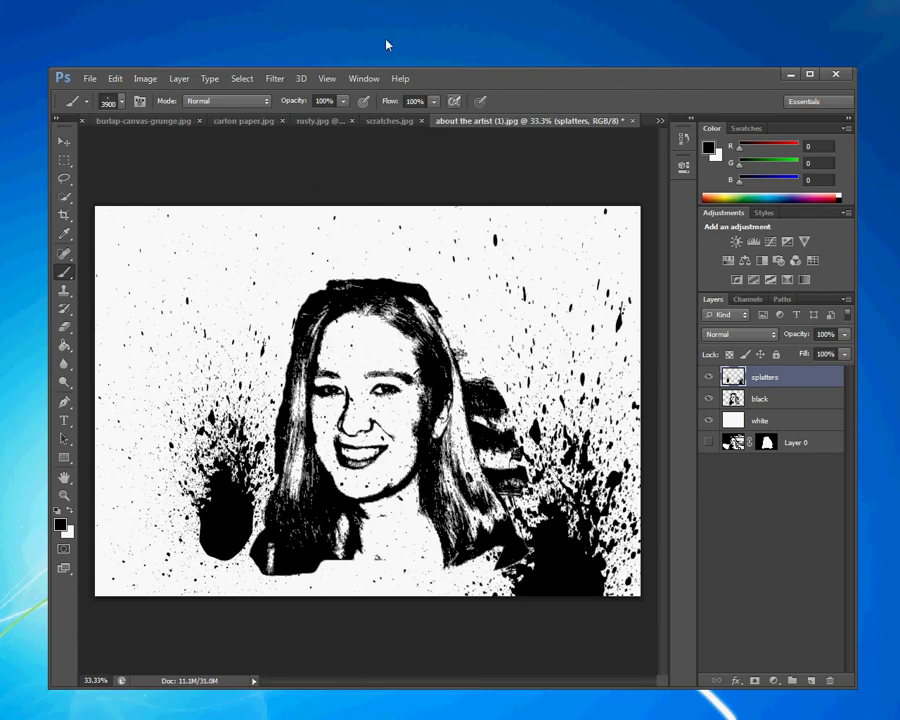
# With the 2488 splatter brush, stamp one large splatter at the image's upper right and two 800 px splatters left of the portrait.
pyautogui.click(121, 103)
pyautogui.click(125, 254)
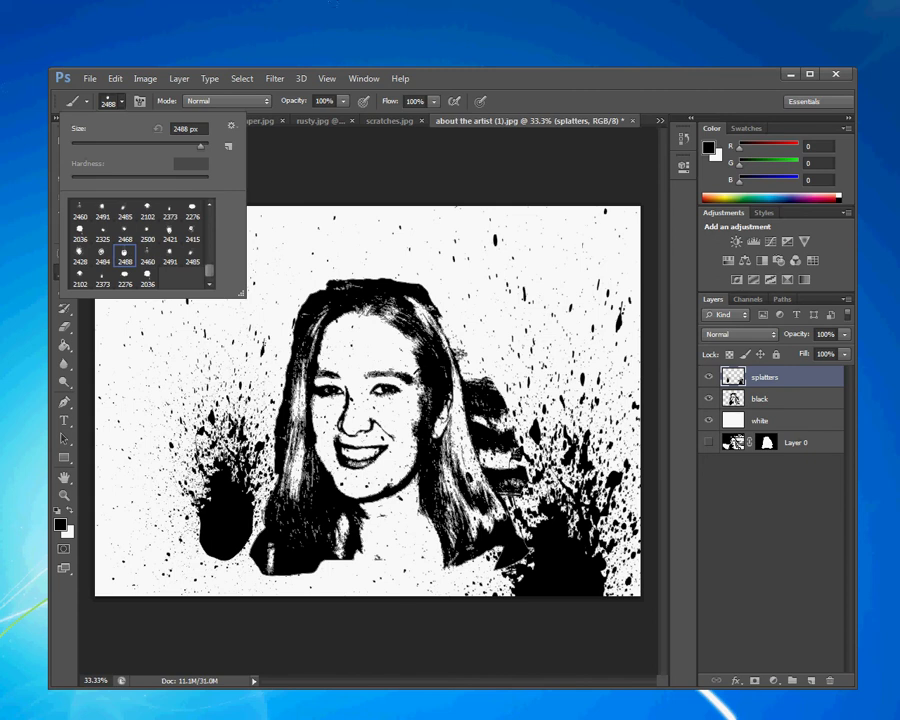
pyautogui.click(555, 330)
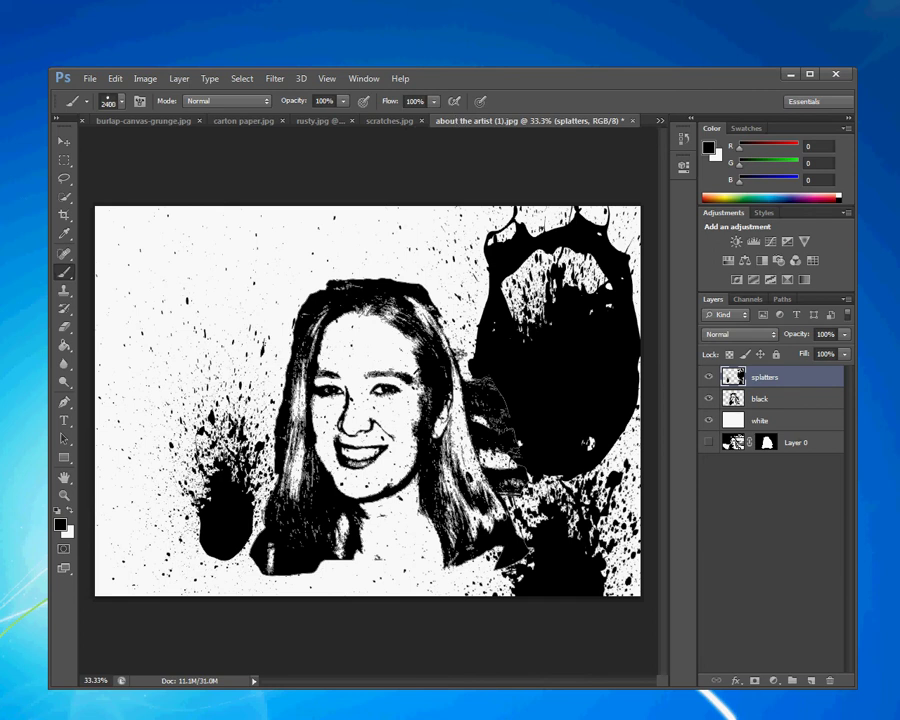
pyautogui.press('[')
pyautogui.press('[')
pyautogui.press('[')
pyautogui.click(186, 385)
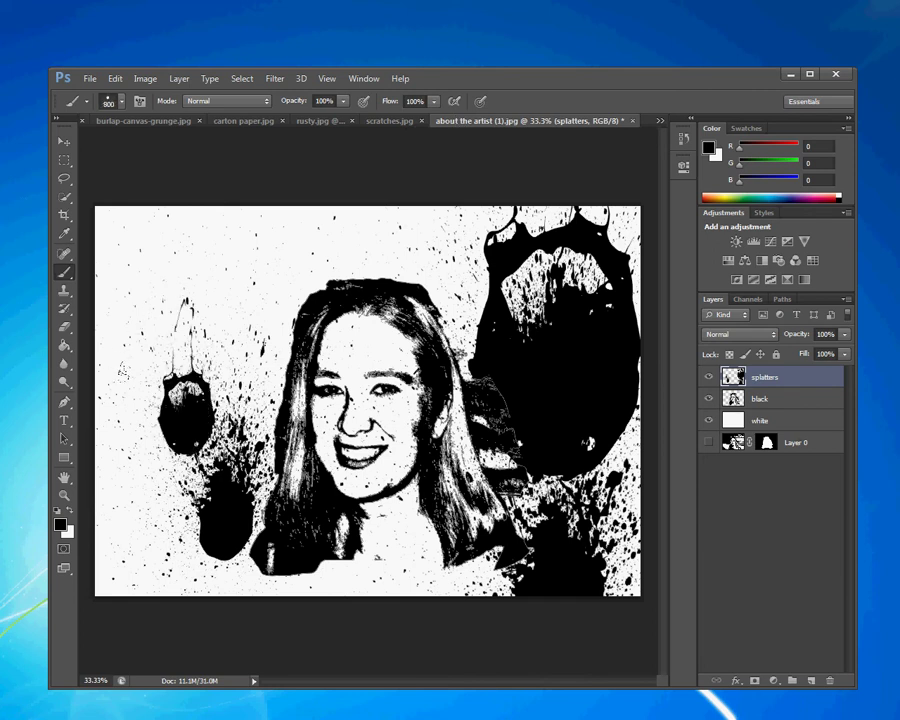
pyautogui.press('[')
pyautogui.click(168, 510)
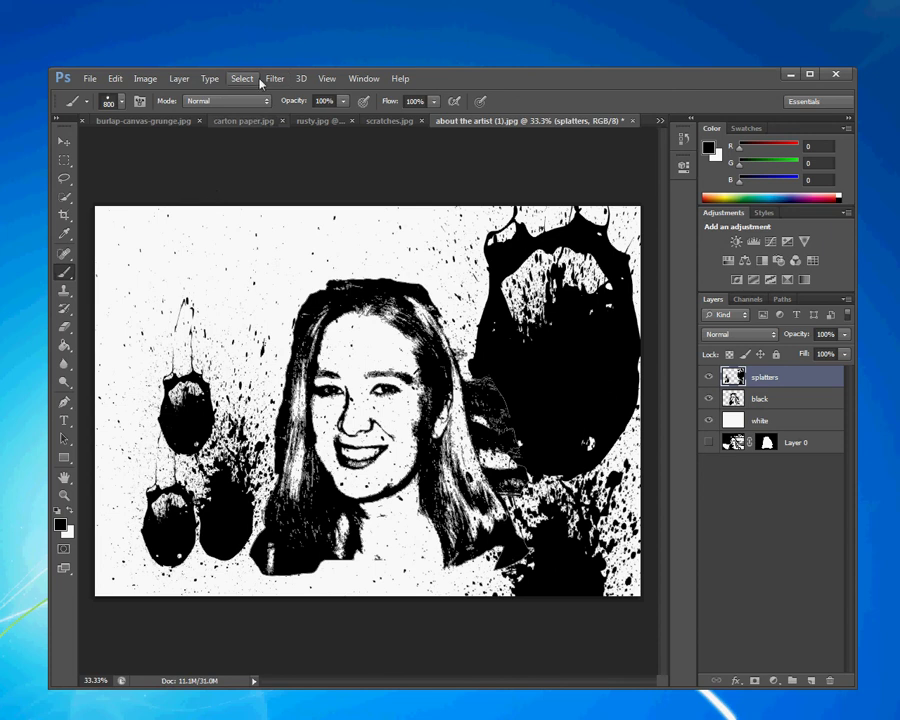
# Stamp the 2036 px splatter brush in the image's upper-left, upper-right and lower-left areas around the portrait.
pyautogui.click(112, 101)
pyautogui.click(150, 278)
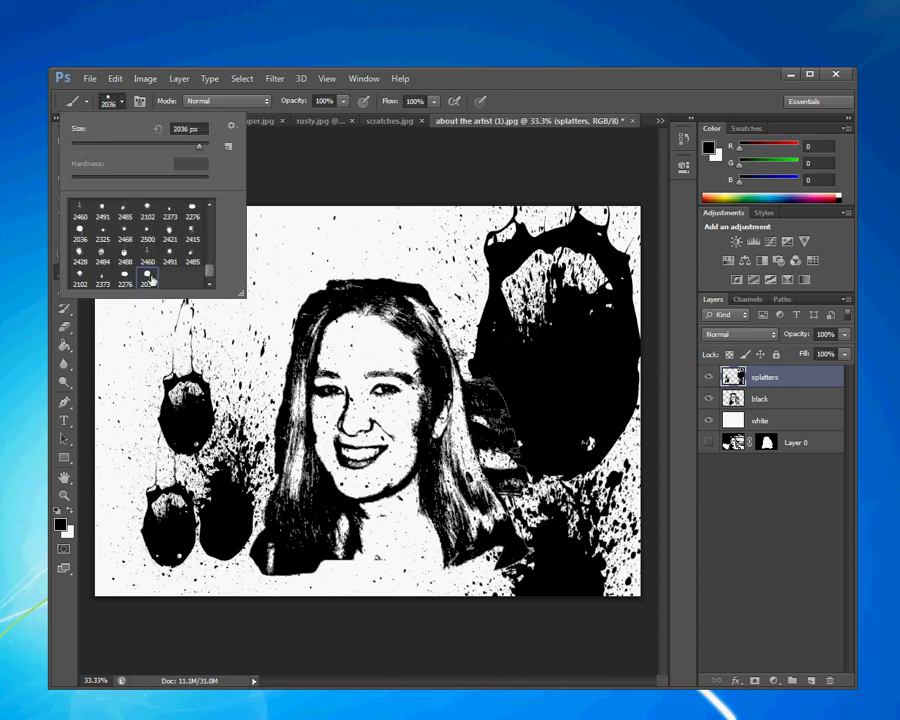
pyautogui.press('Return')
pyautogui.click(200, 300)
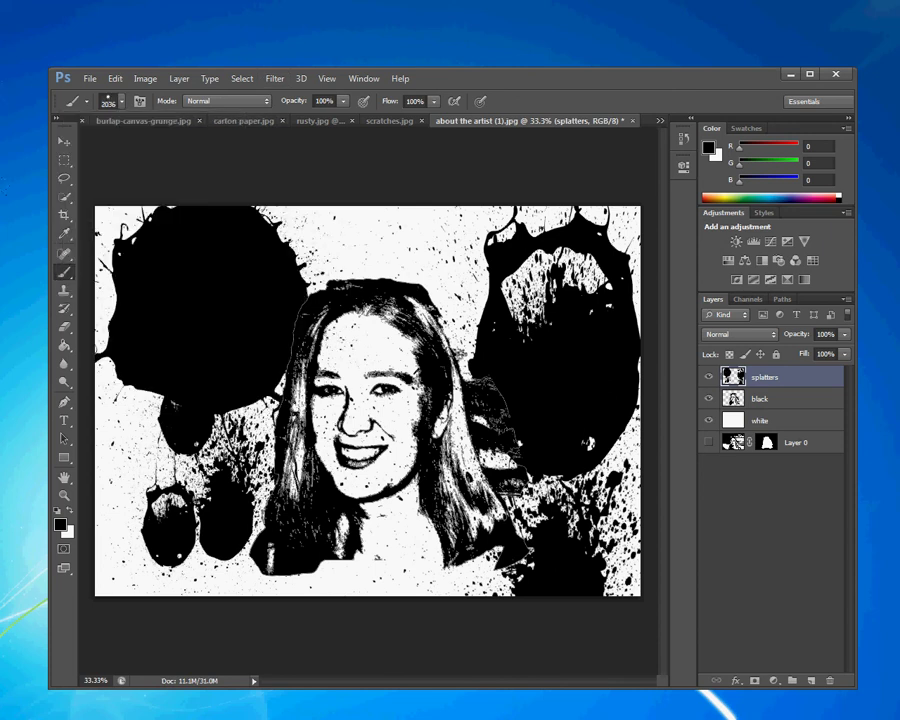
pyautogui.click(450, 240)
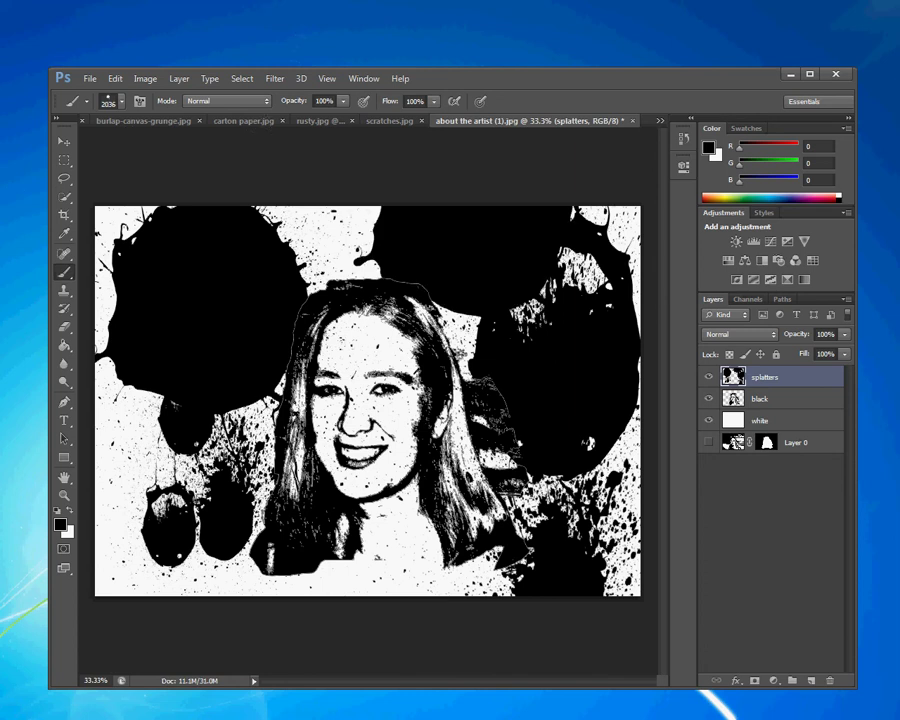
pyautogui.click(190, 480)
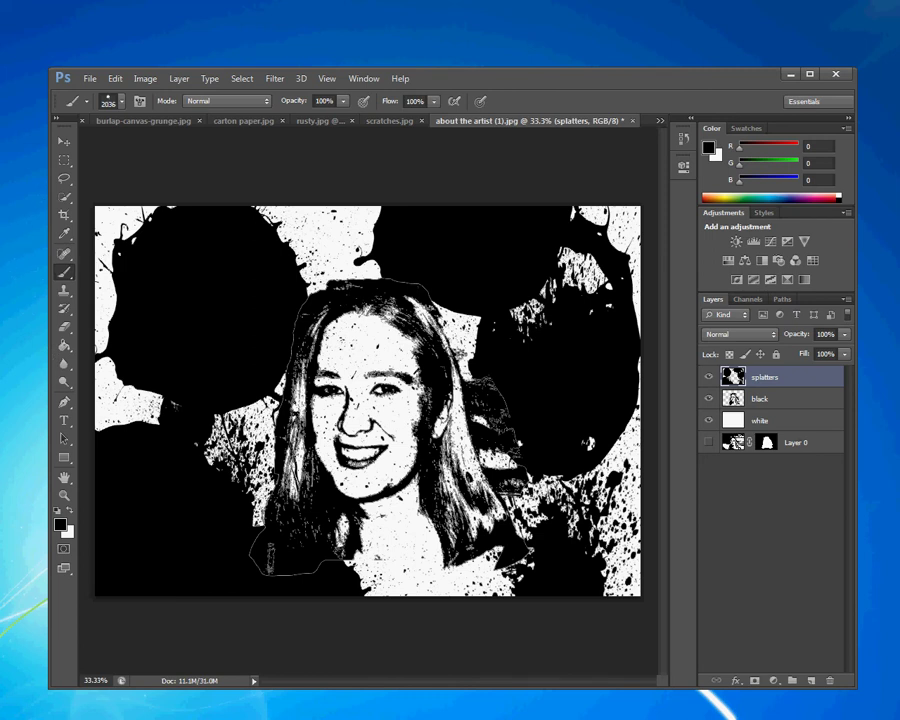
# Delete the work path outlining the portrait and return to the layer list.
pyautogui.click(783, 299)
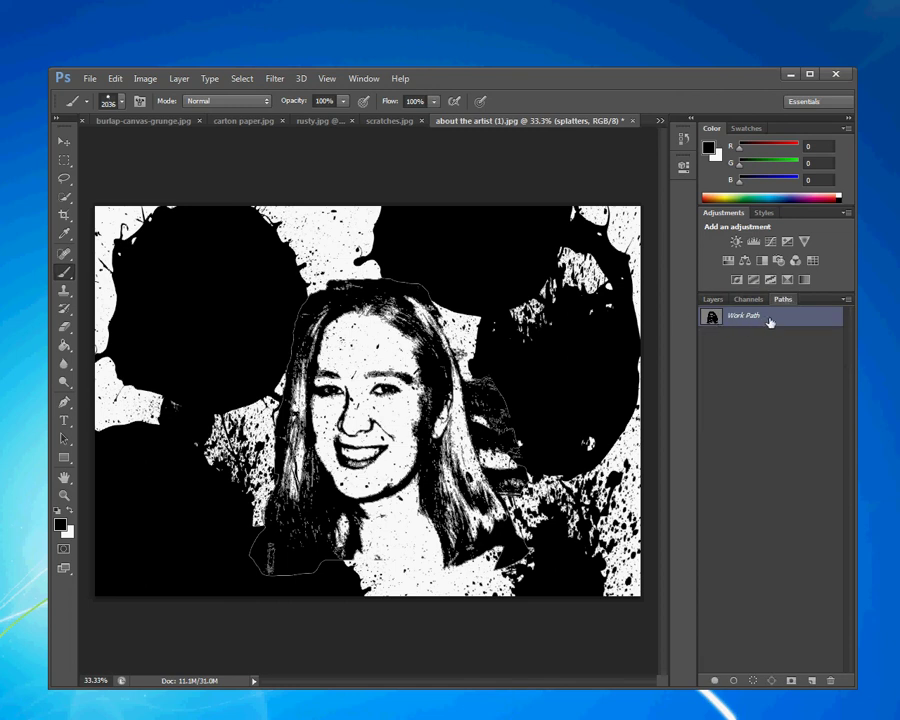
pyautogui.rightClick(772, 318)
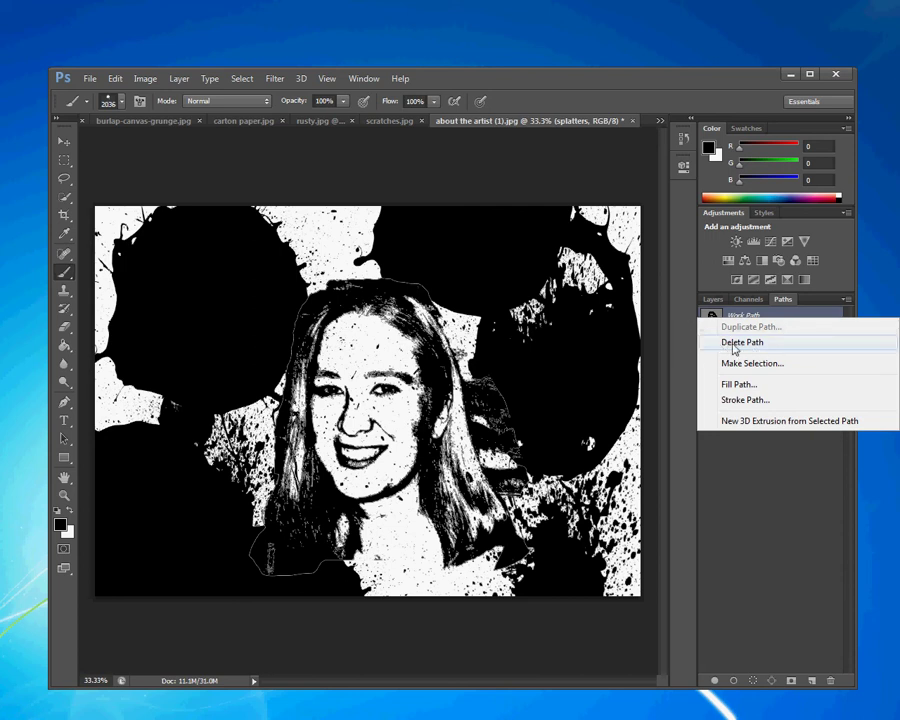
pyautogui.click(724, 346)
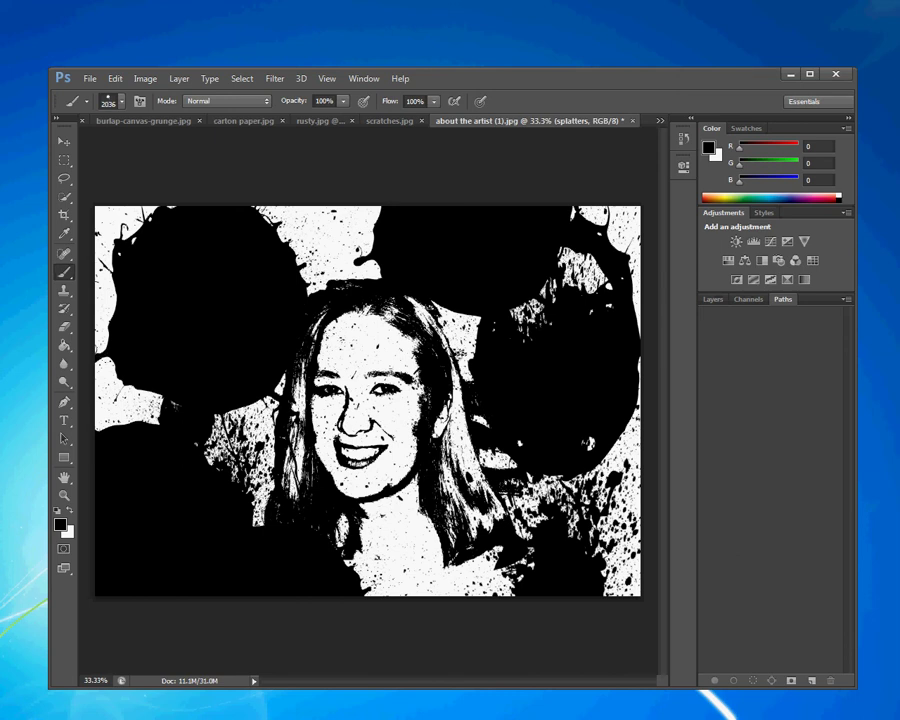
pyautogui.click(712, 299)
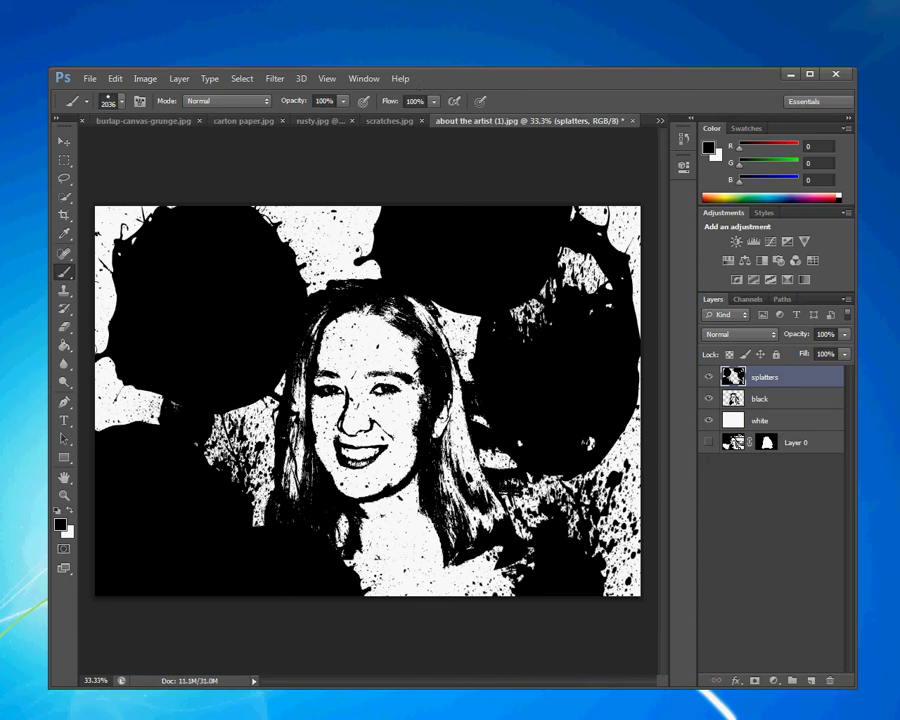
# Compare the carton paper and burlap-canvas-grunge texture images, ending on carton paper.jpg.
pyautogui.click(245, 127)
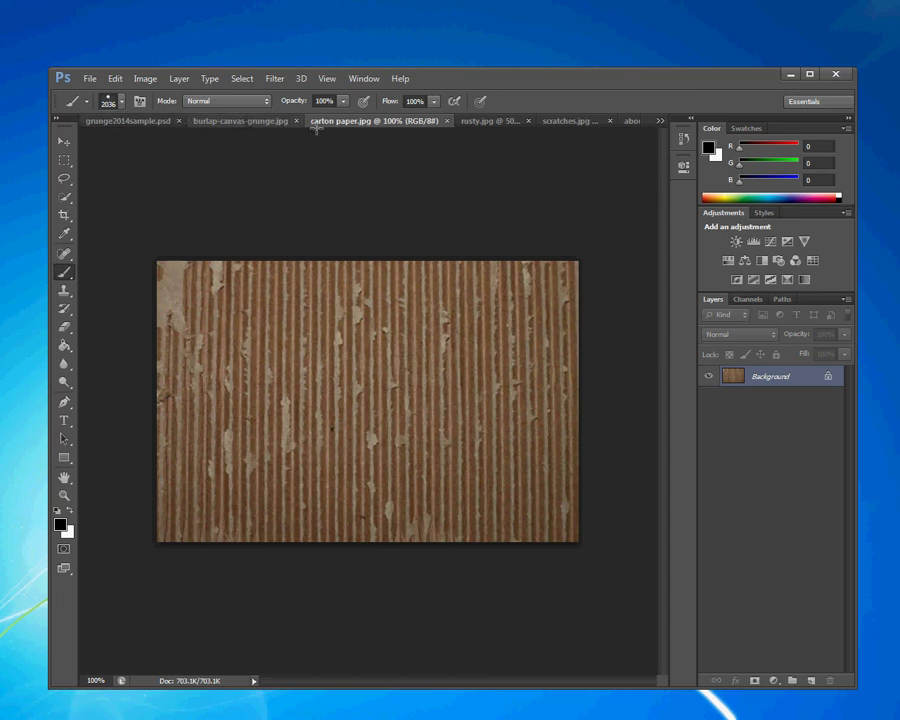
pyautogui.click(215, 121)
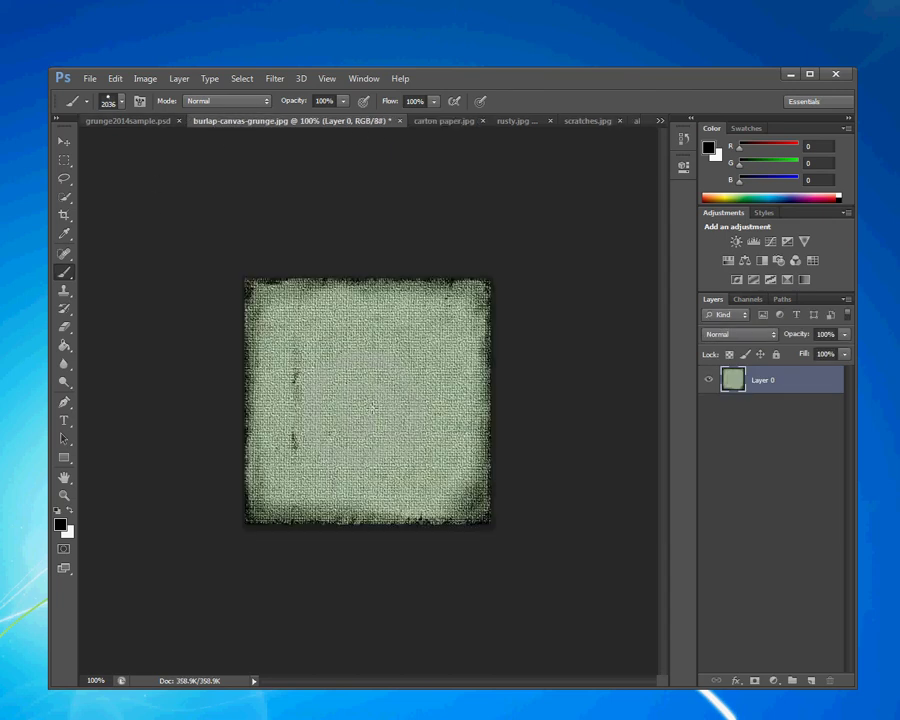
pyautogui.click(441, 121)
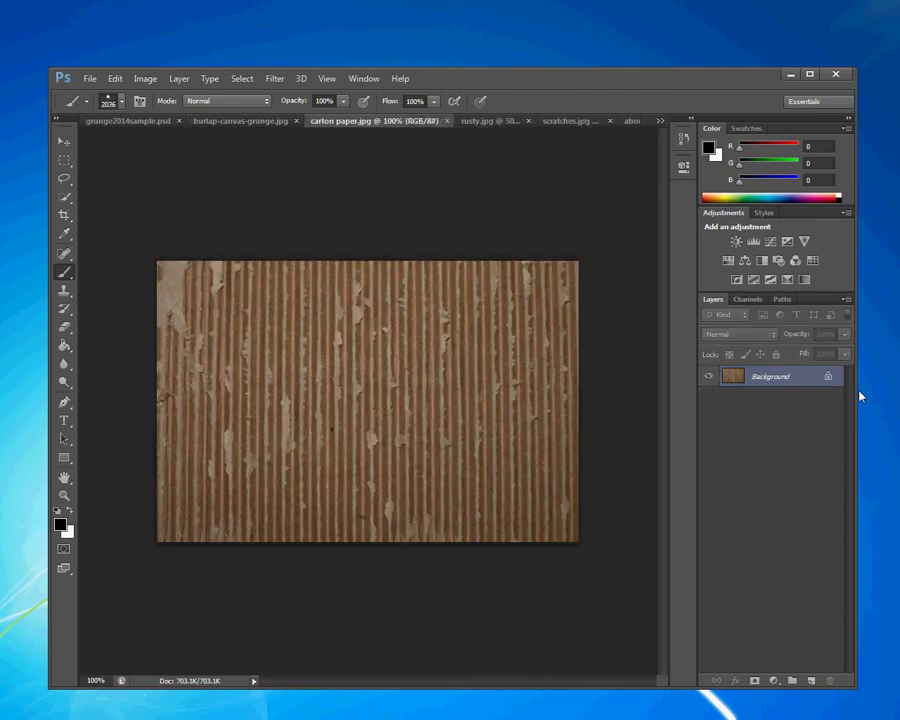
# Browse through Fine Arts and Graphic Arts to the Grunge folder, look over its texture files, and close without opening any.
pyautogui.click(89, 78)
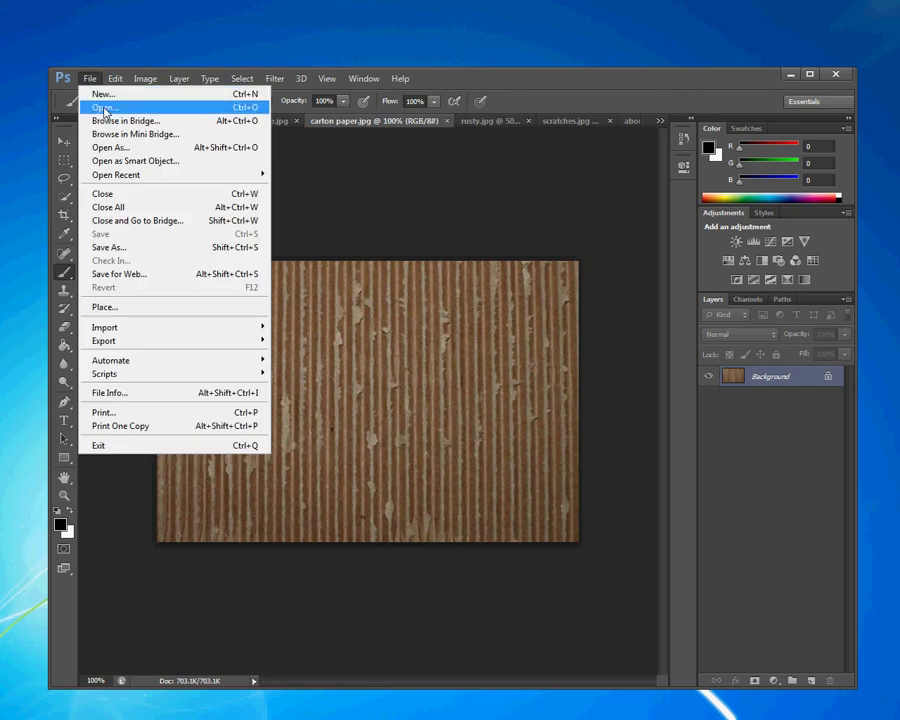
pyautogui.click(102, 107)
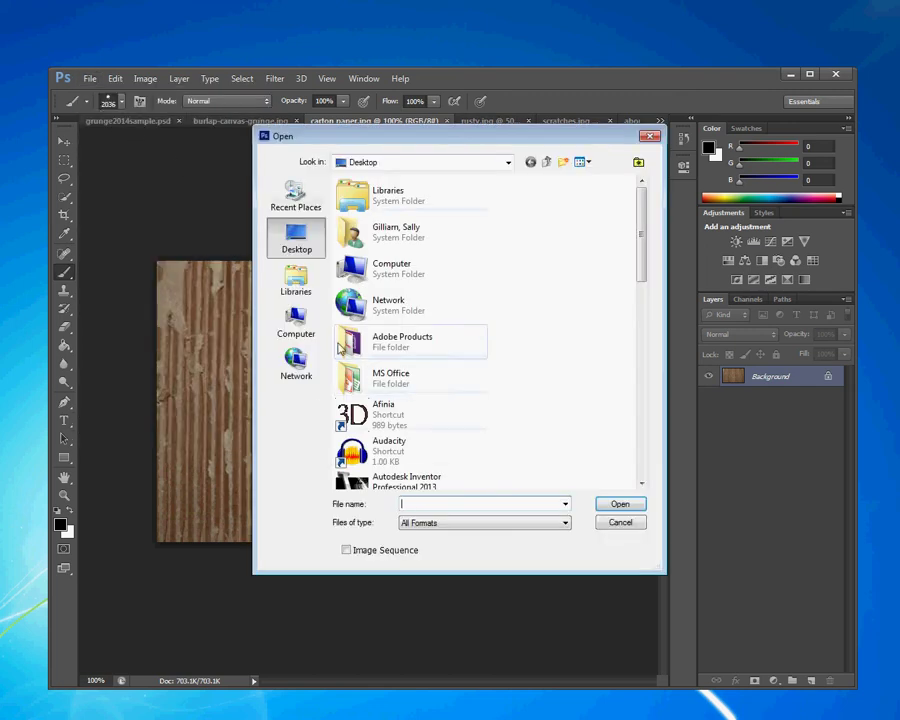
pyautogui.click(297, 325)
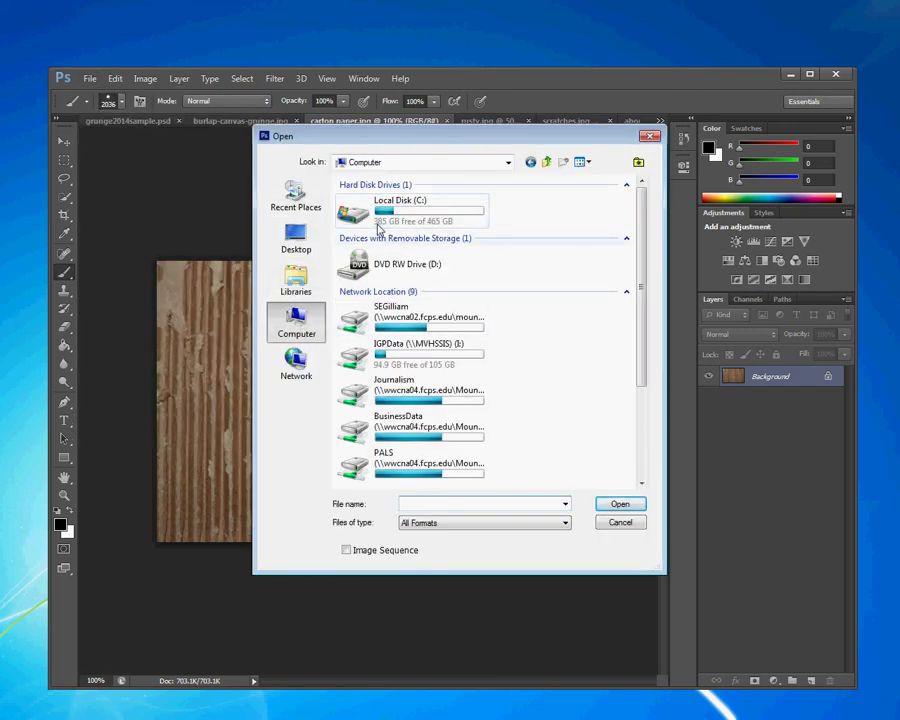
pyautogui.click(323, 257)
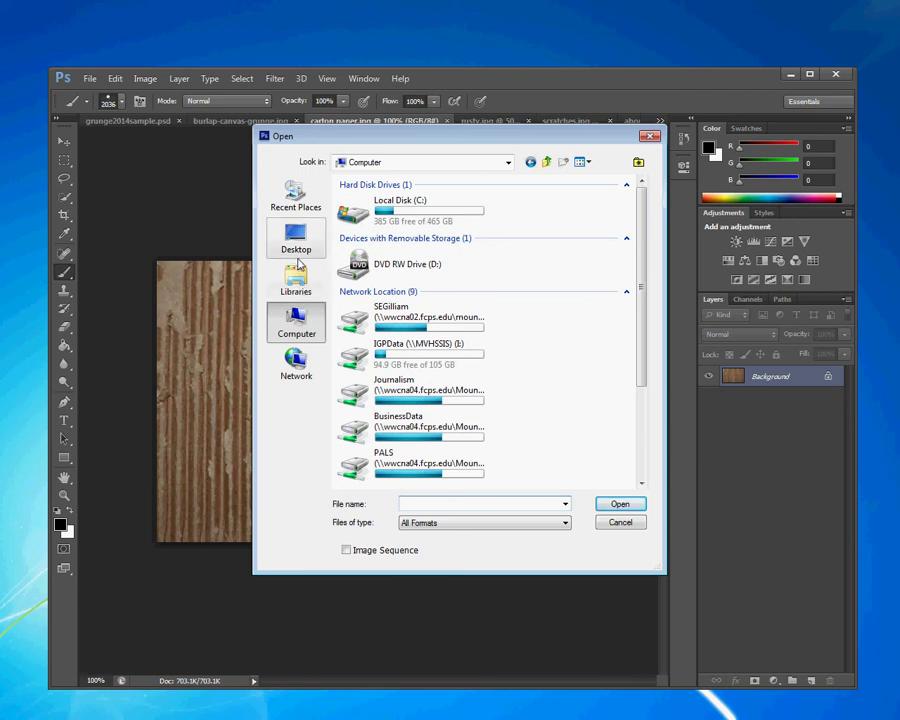
pyautogui.moveTo(644, 242); pyautogui.dragTo(651, 378)
pyautogui.doubleClick(396, 370)
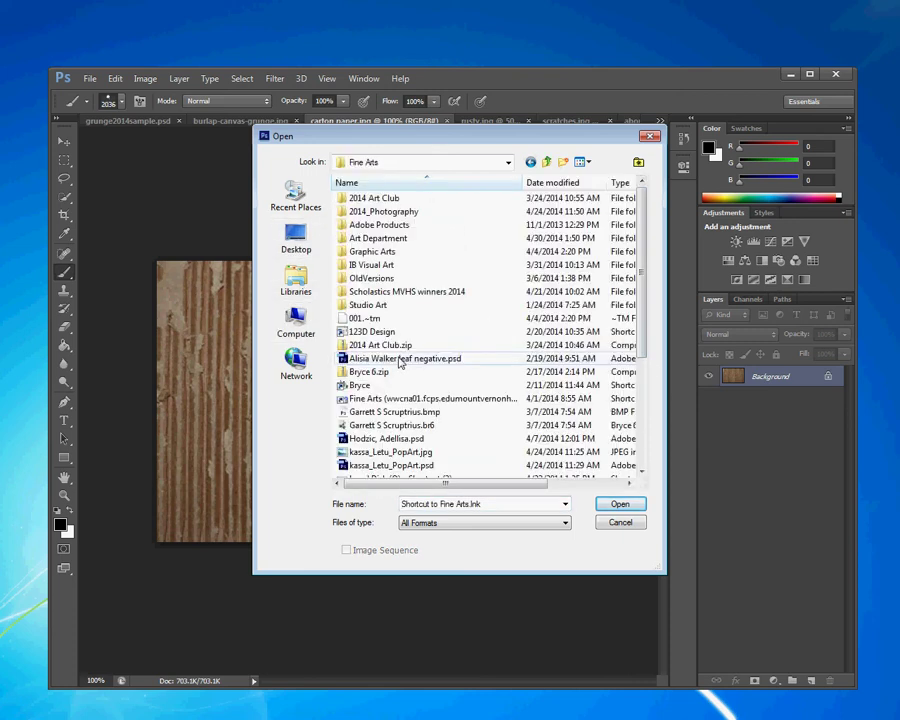
pyautogui.doubleClick(376, 252)
pyautogui.doubleClick(376, 251)
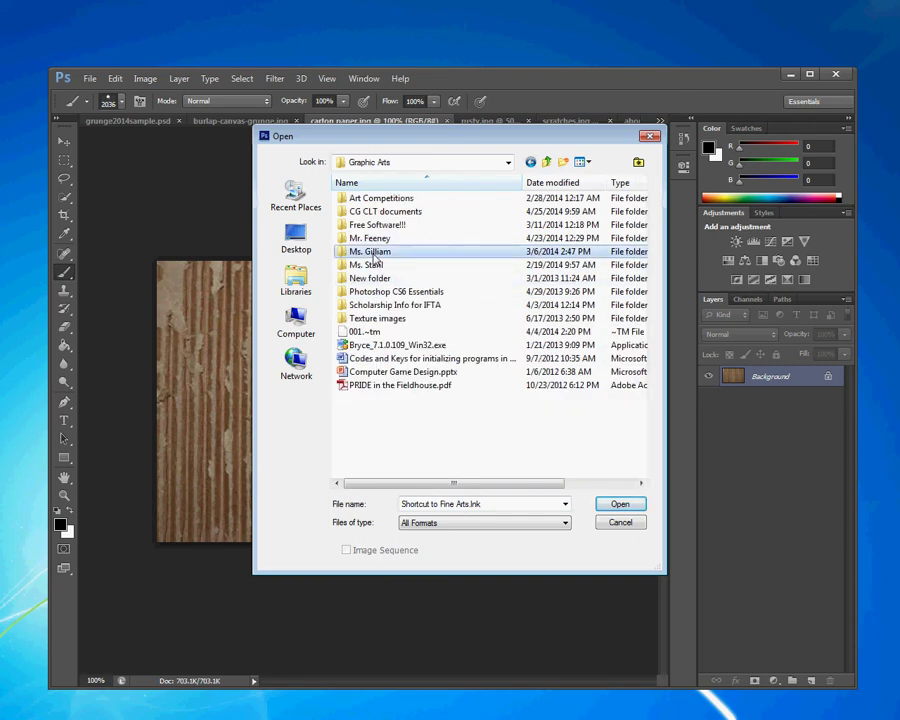
pyautogui.doubleClick(372, 240)
pyautogui.doubleClick(372, 224)
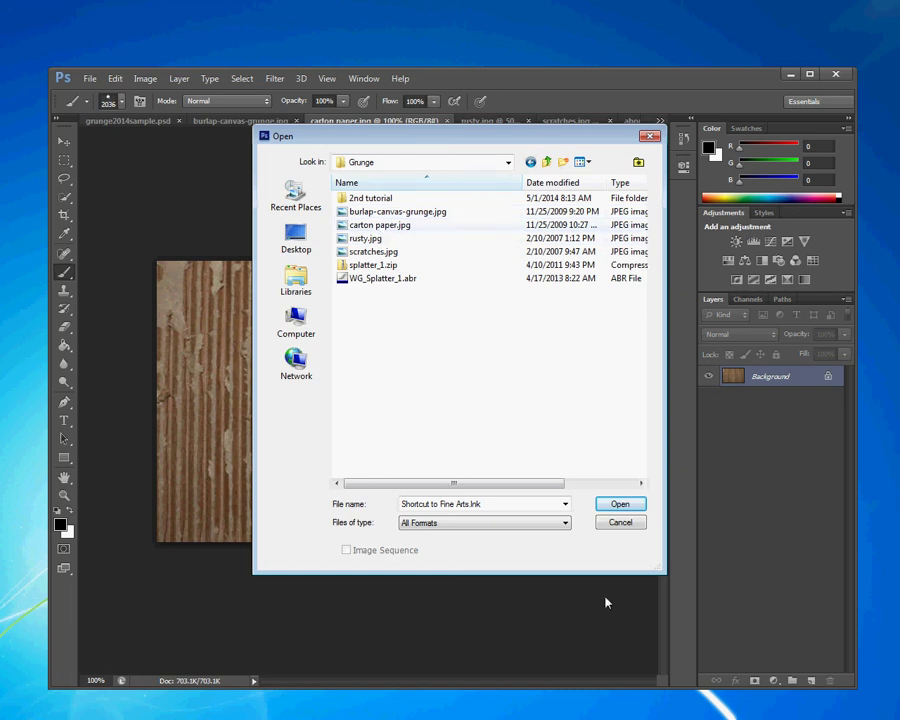
pyautogui.click(602, 521)
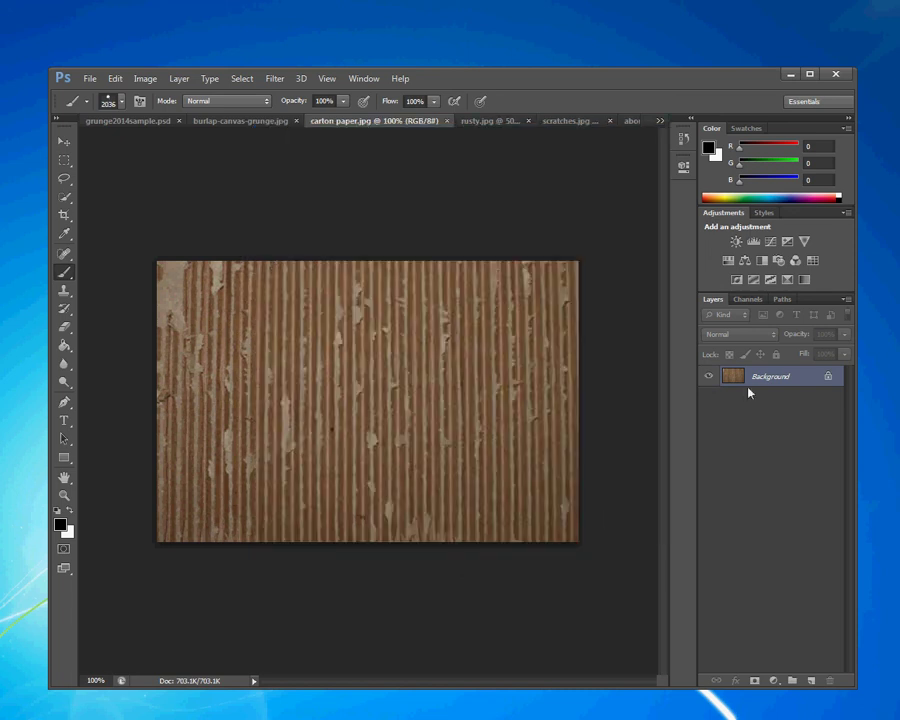
# Convert the carton paper background into a regular layer and copy it into the portrait document about the artist (1).jpg.
pyautogui.doubleClick(818, 377)
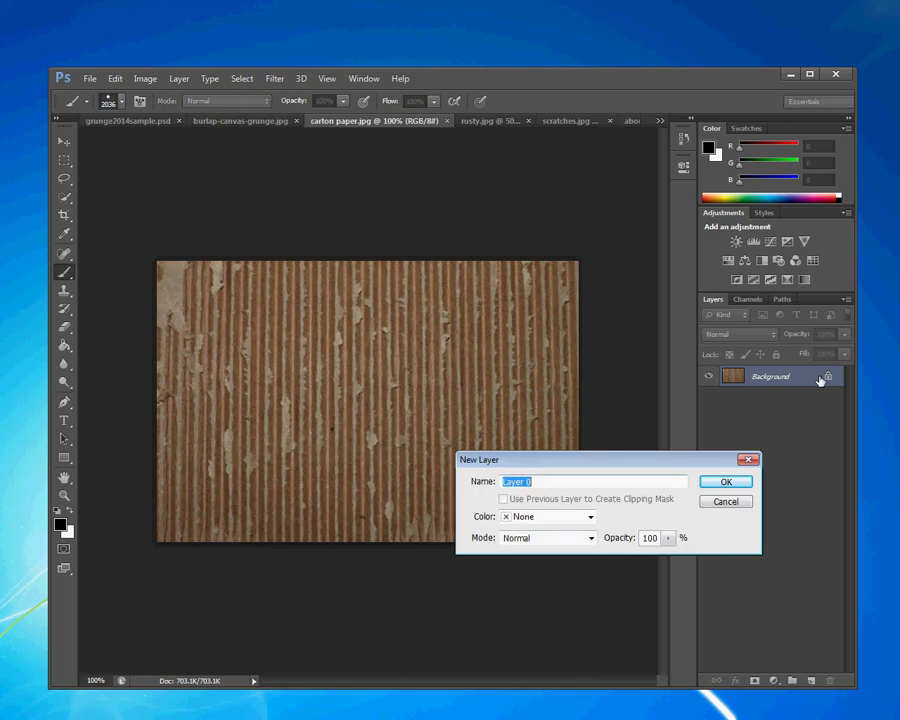
pyautogui.click(728, 484)
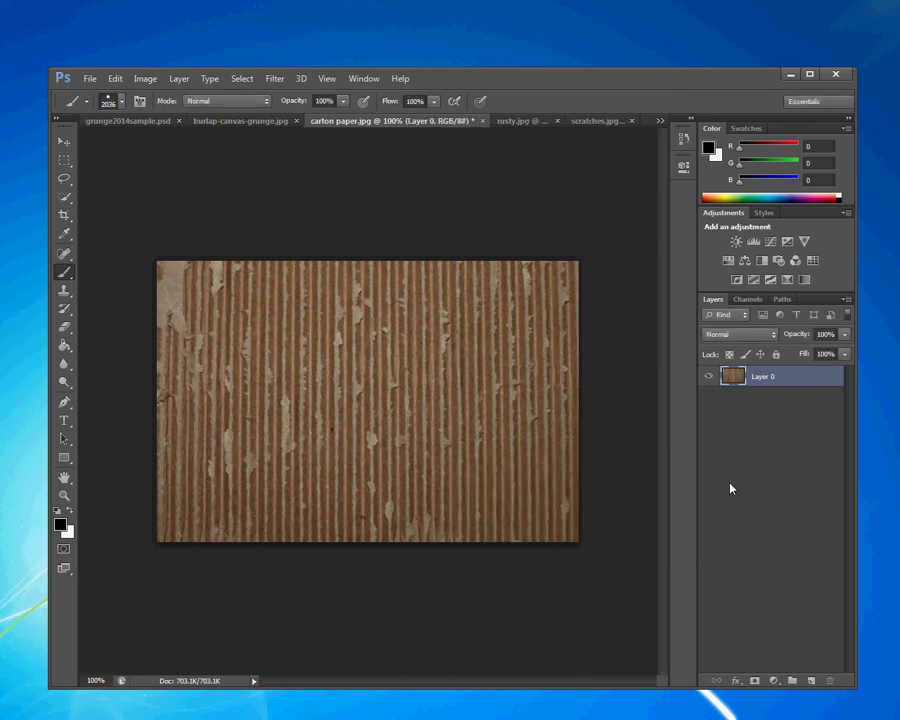
pyautogui.click(63, 142)
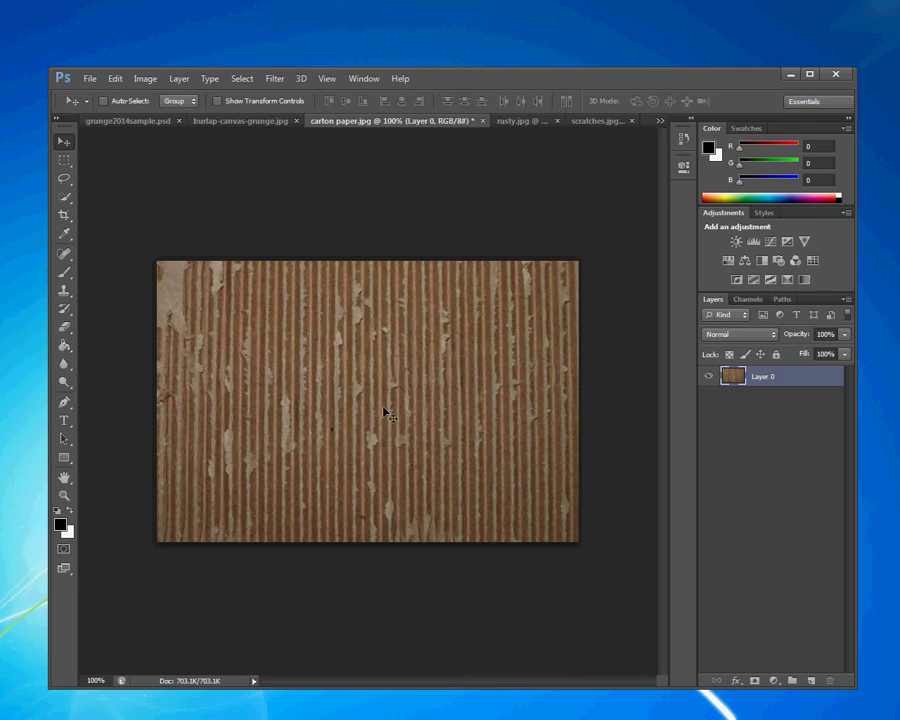
pyautogui.moveTo(398, 405); pyautogui.dragTo(391, 452)
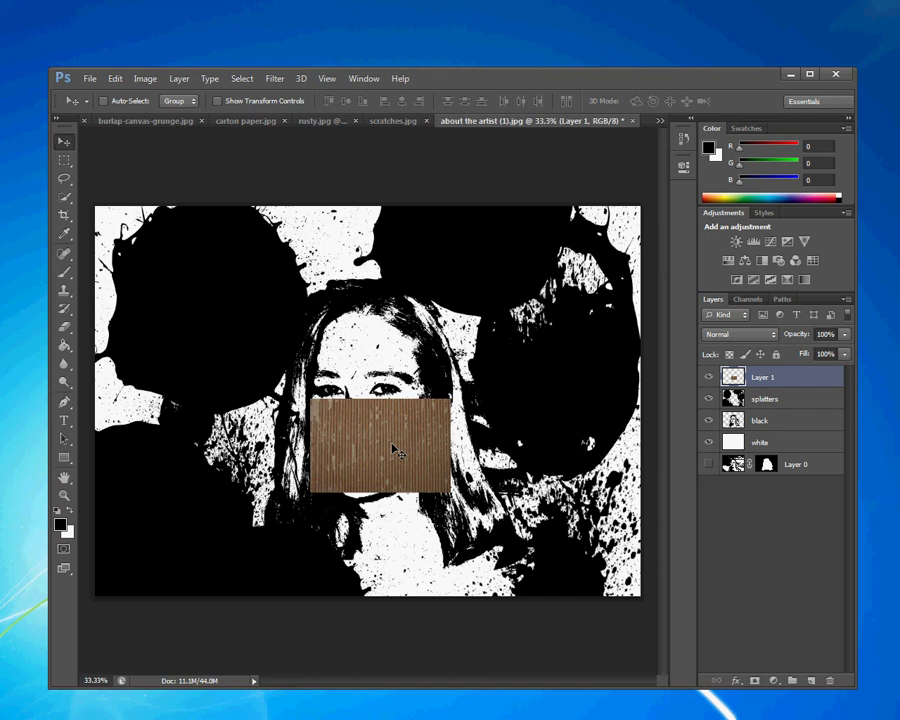
# Scale the carton paper layer to about 394% width and 422% height so it covers the whole canvas.
pyautogui.hotkey('ctrl', 't')
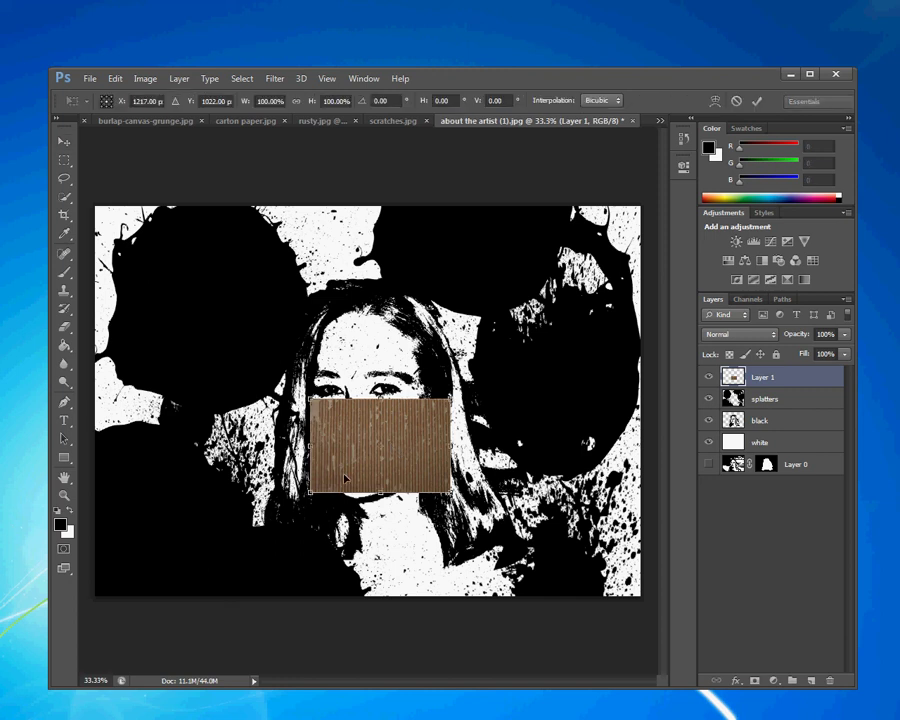
pyautogui.moveTo(311, 492); pyautogui.dragTo(95, 596)
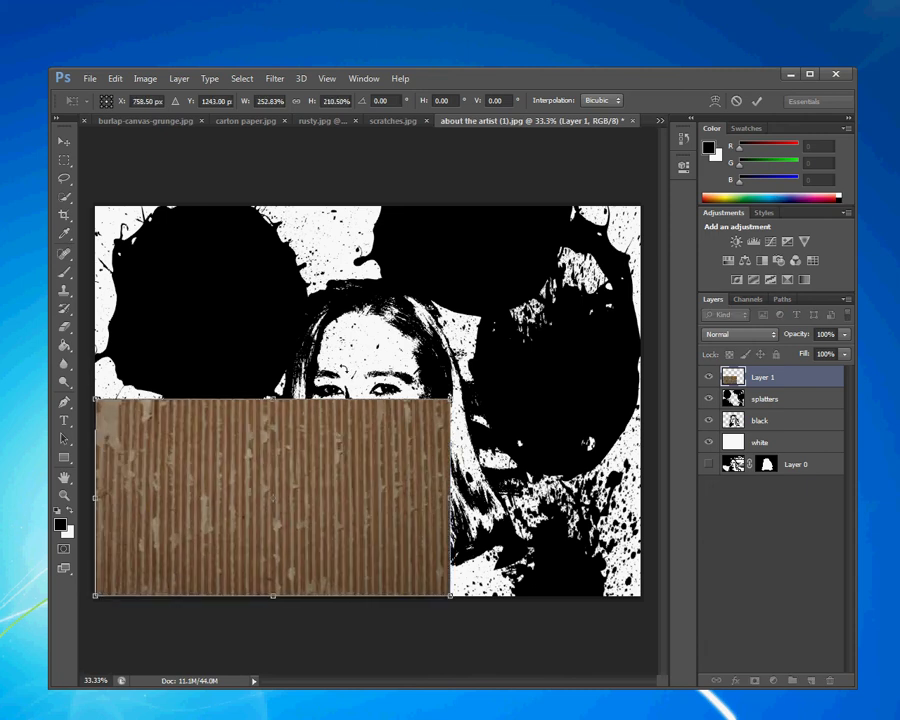
pyautogui.moveTo(450, 400); pyautogui.dragTo(650, 201)
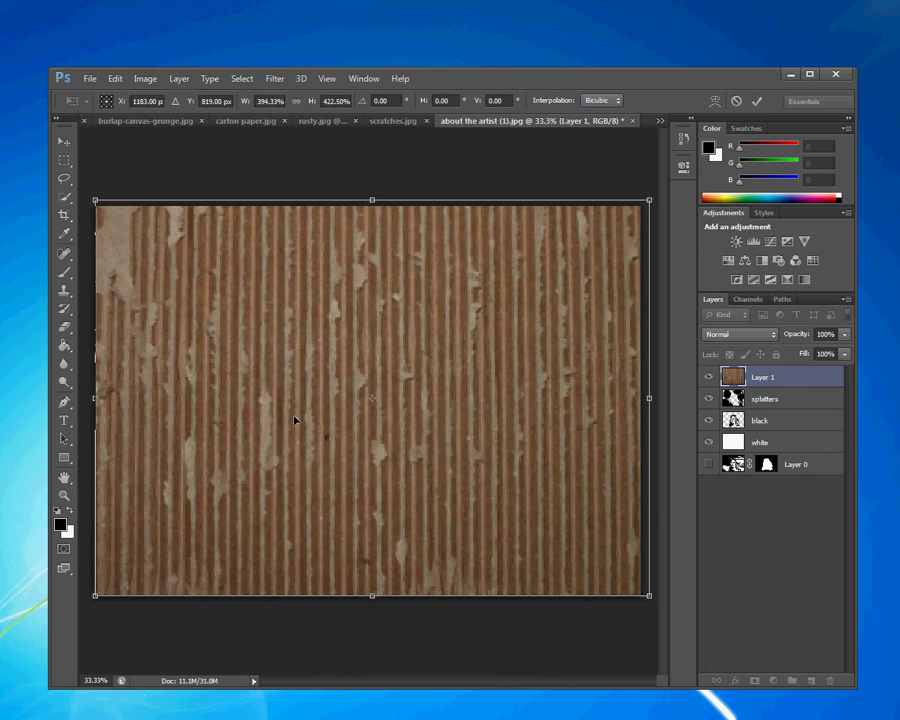
pyautogui.press('Return')
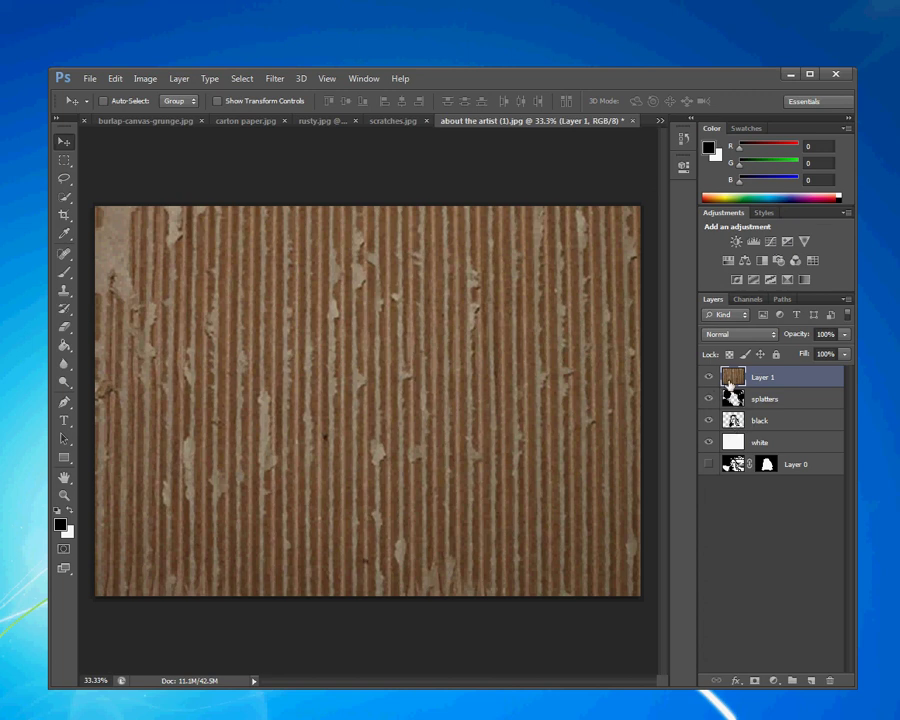
# Rename the carton paper layer as texture.
pyautogui.doubleClick(788, 377)
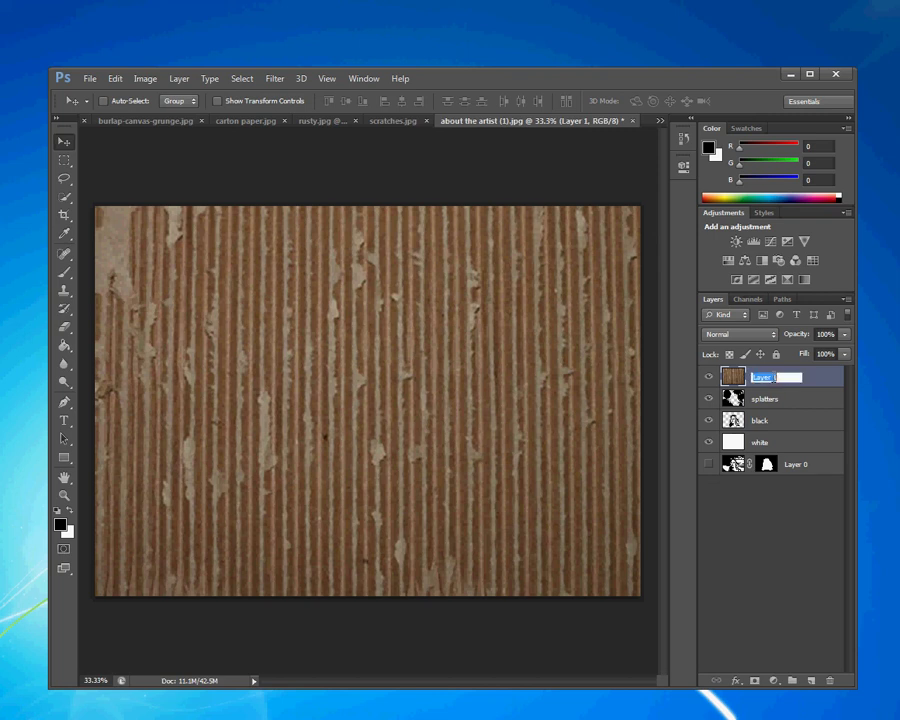
pyautogui.write('texture')
pyautogui.click(813, 377)
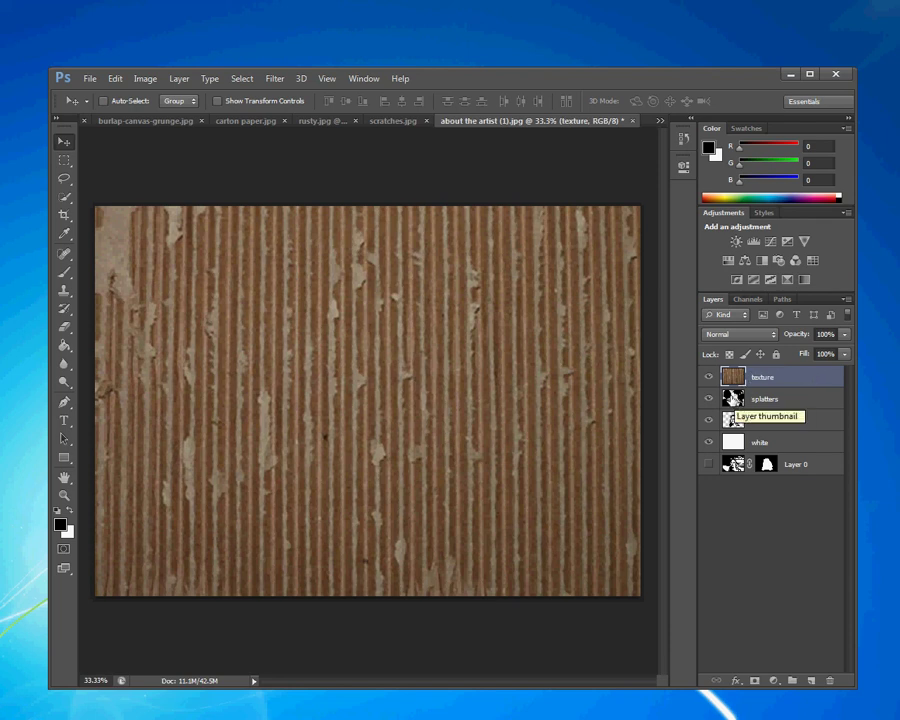
# Load the combined outlines of the splatters and black layers as a selection and mask the texture layer with it.
pyautogui.keyDown('ctrl'); pyautogui.click(733, 420); pyautogui.keyUp('ctrl')
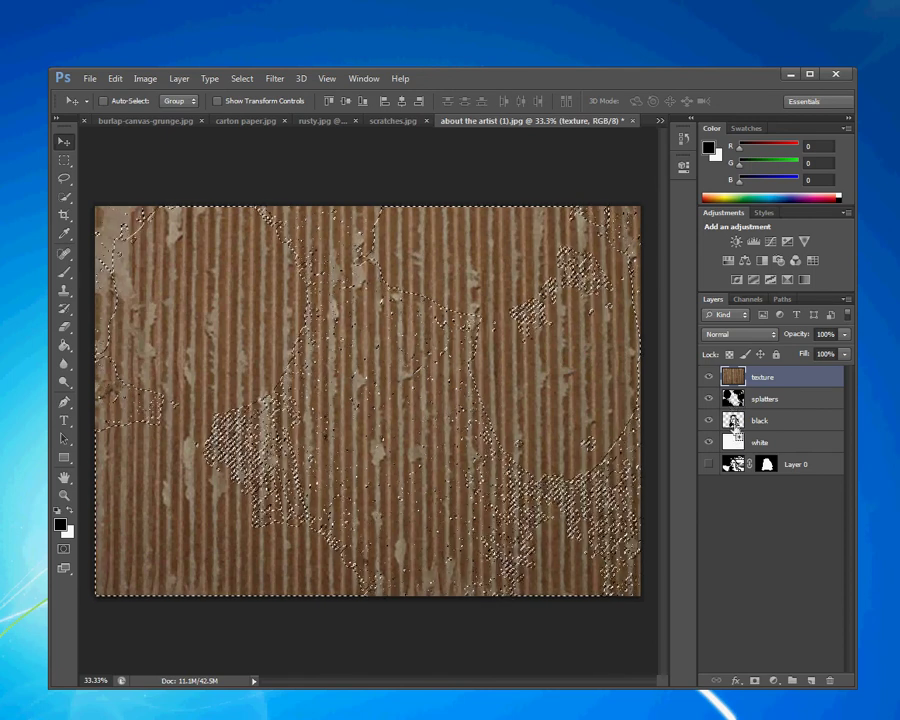
pyautogui.keyDown('ctrl'); pyautogui.keyDown('shift'); pyautogui.click(733, 420); pyautogui.keyUp('shift'); pyautogui.keyUp('ctrl')
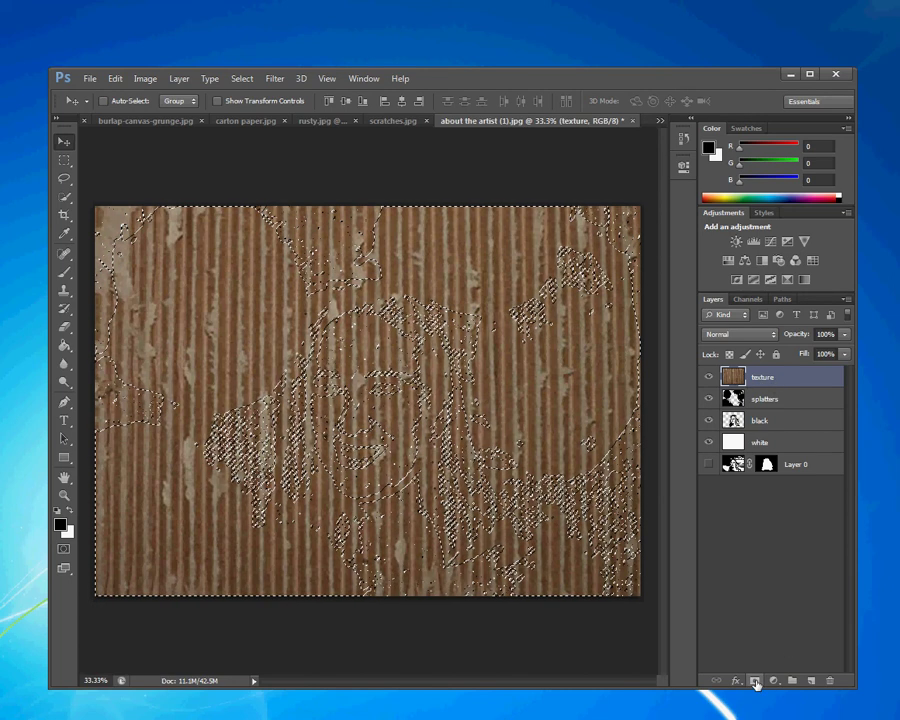
pyautogui.click(755, 682)
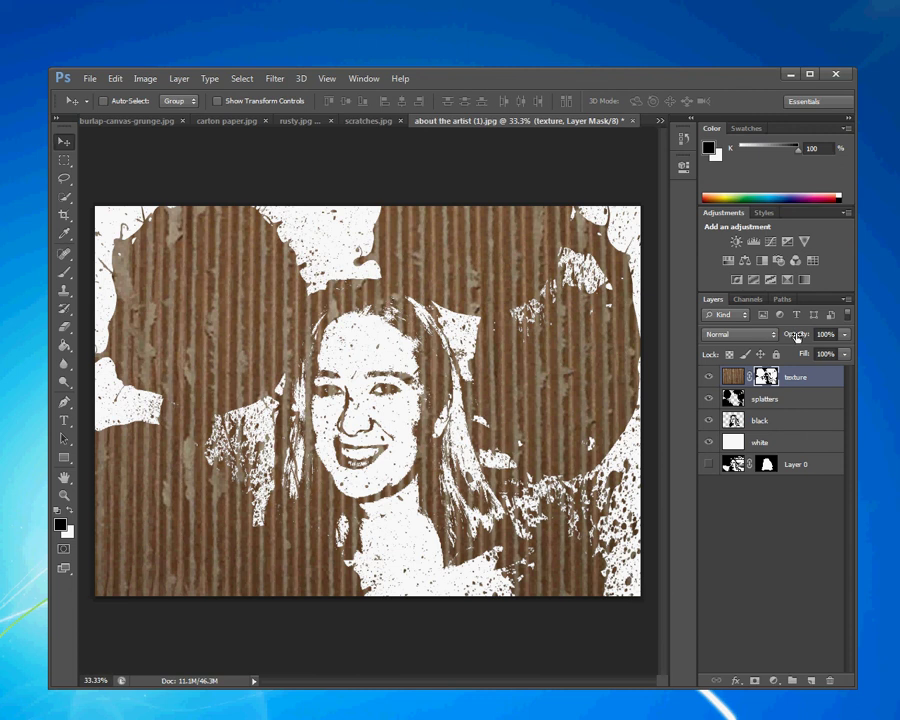
# Reduce the texture layer's opacity to 56%.
pyautogui.click(845, 336)
pyautogui.moveTo(818, 358); pyautogui.dragTo(797, 360)
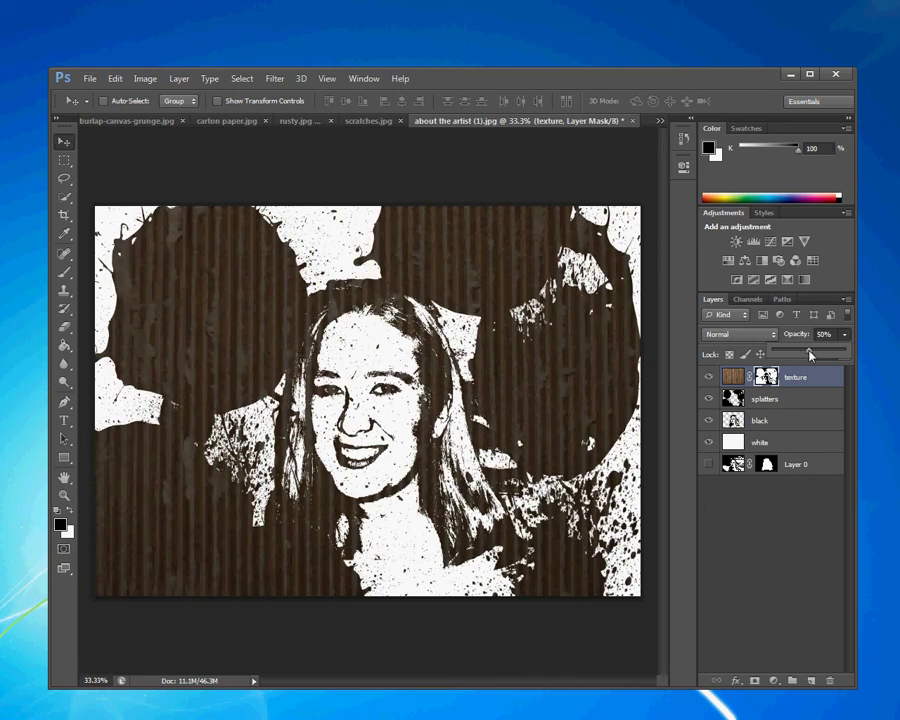
pyautogui.moveTo(815, 355); pyautogui.dragTo(811, 356)
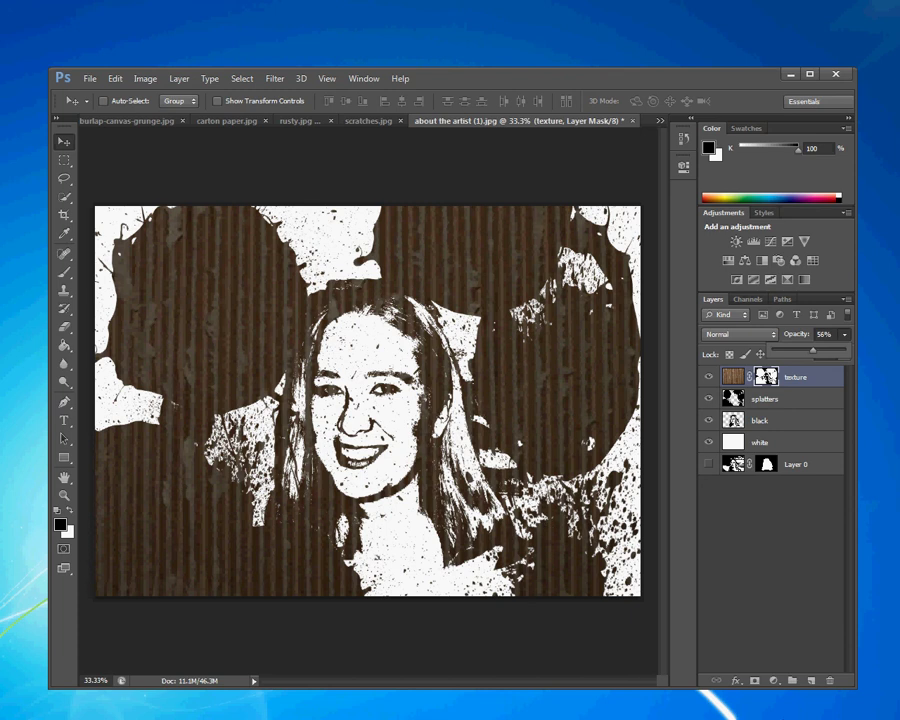
# Add a Gradient fill layer above the texture, append the Metals gradient set, and apply its gold-and-cream striped gradient.
pyautogui.click(774, 684)
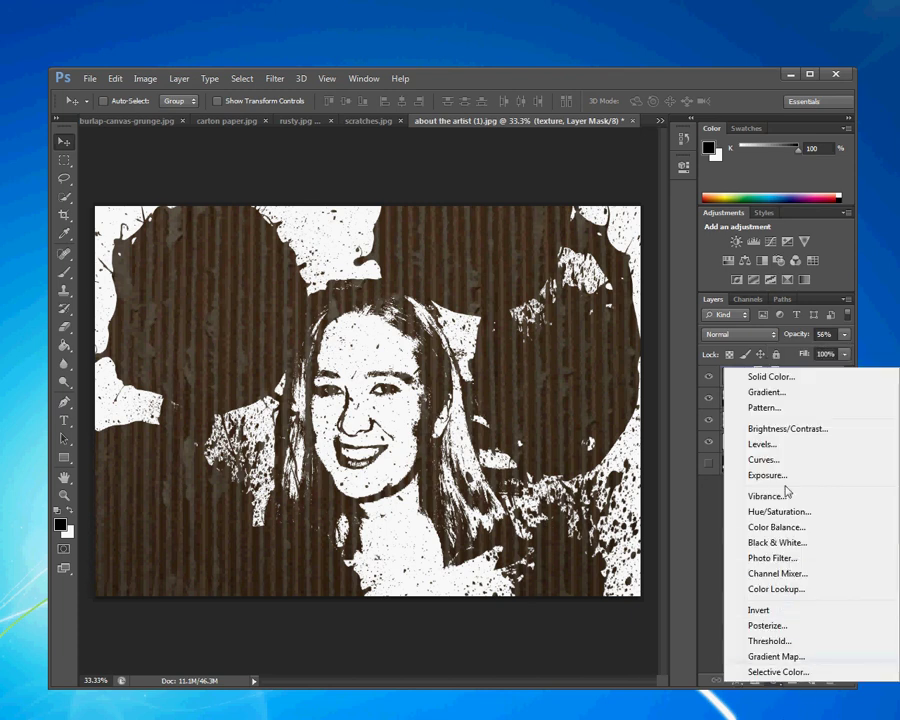
pyautogui.click(779, 395)
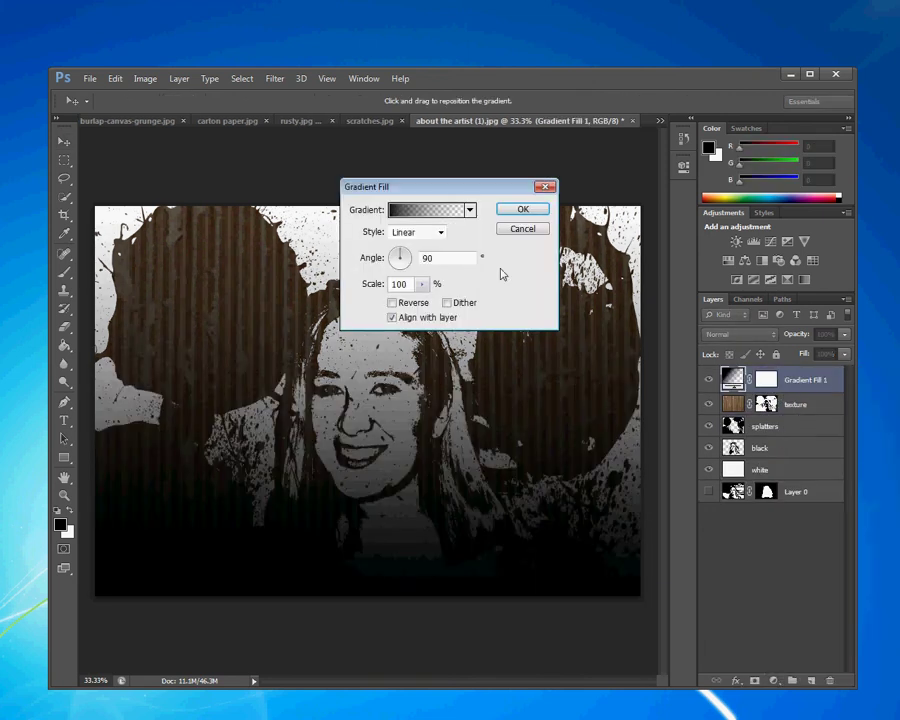
pyautogui.click(470, 211)
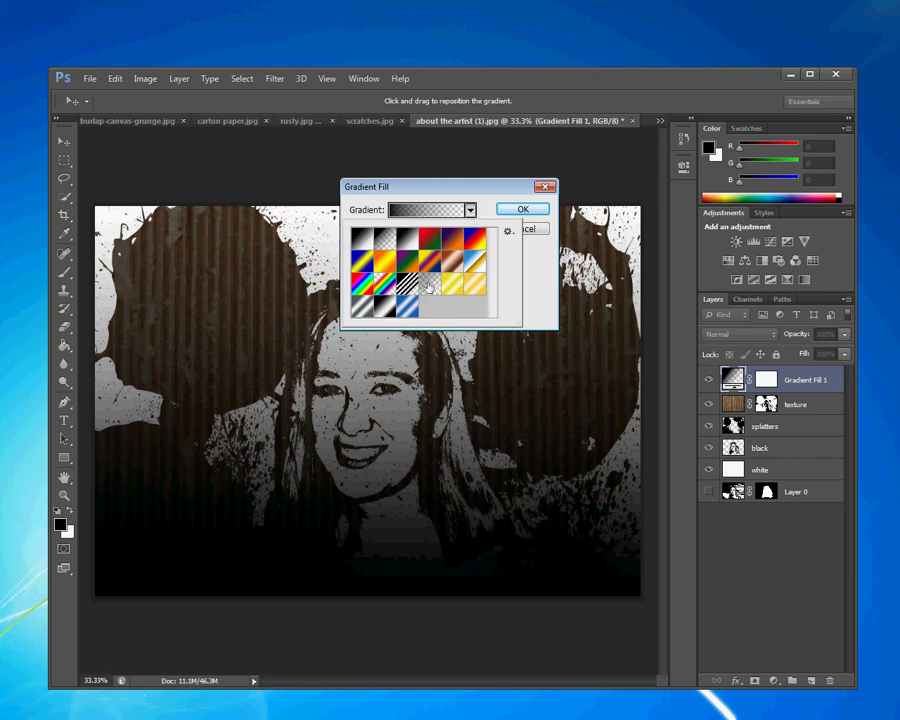
pyautogui.click(508, 232)
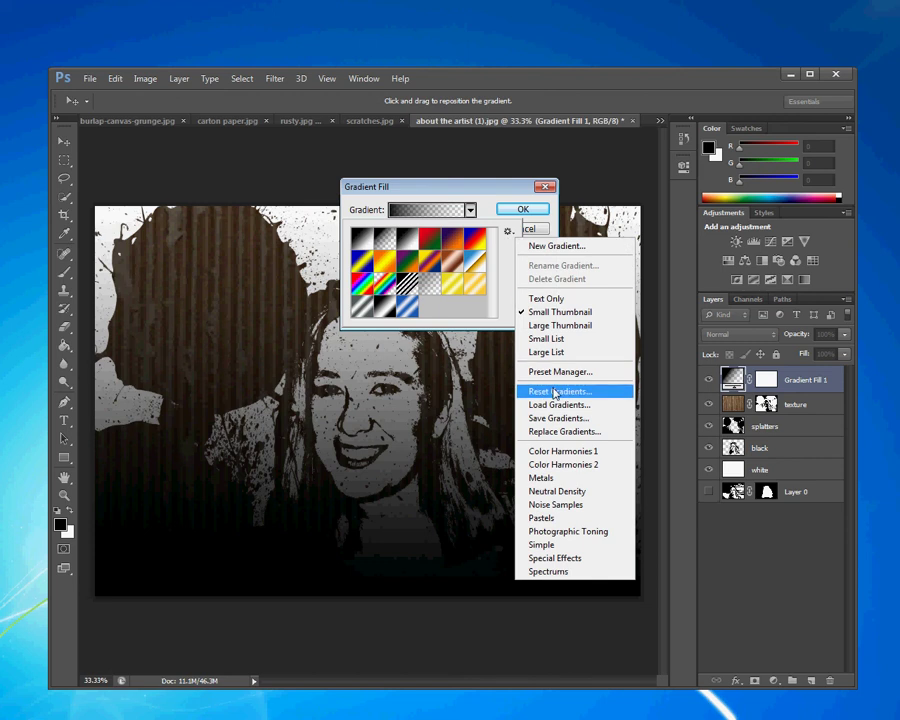
pyautogui.click(545, 478)
pyautogui.click(519, 315)
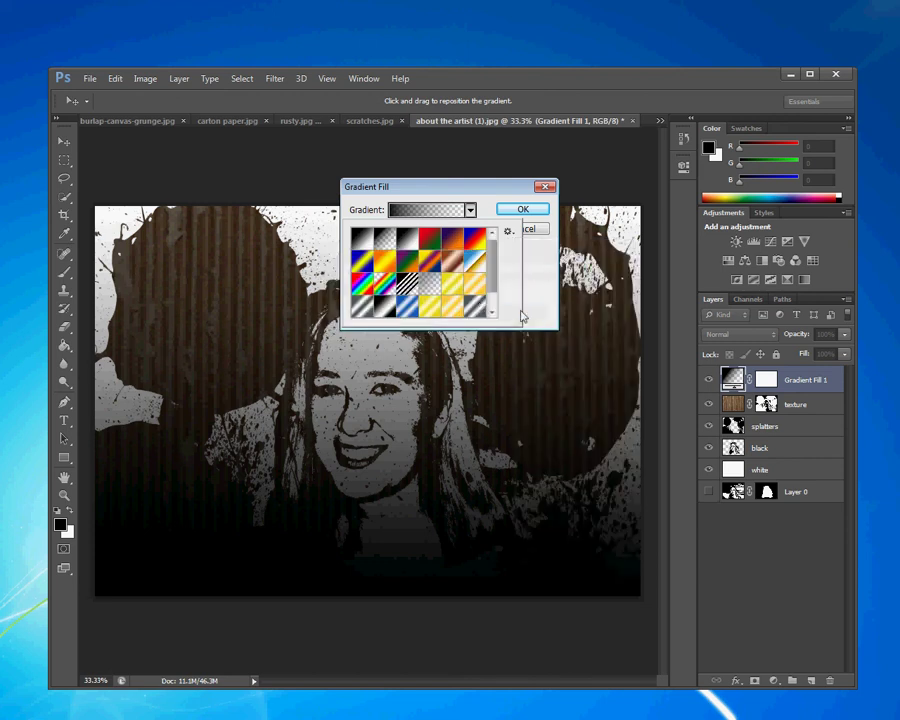
pyautogui.click(458, 308)
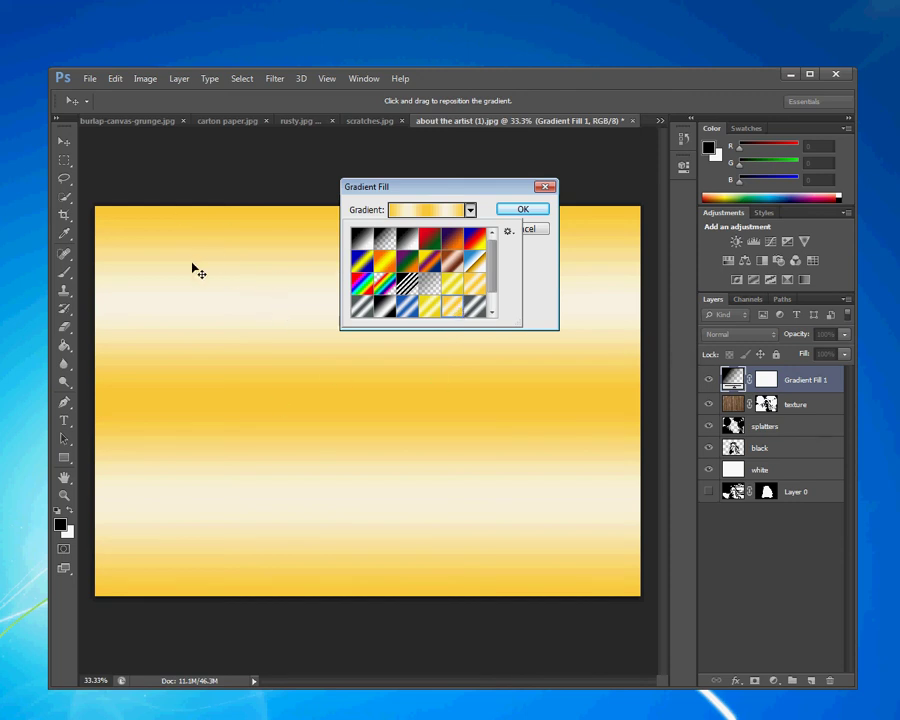
pyautogui.click(525, 210)
pyautogui.click(524, 209)
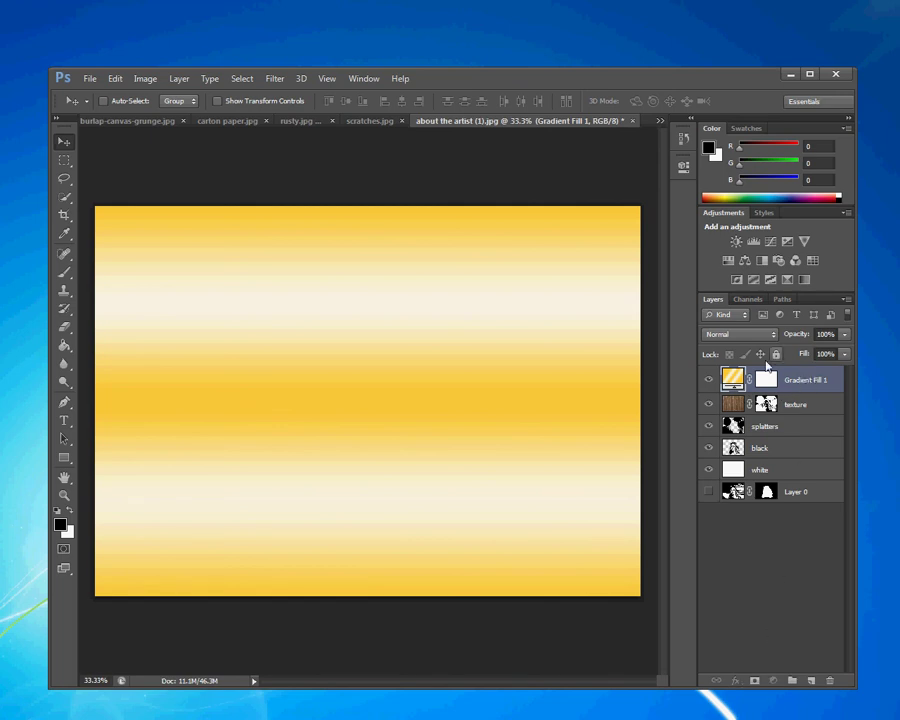
# Lower the gradient fill layer's opacity to 25%.
pyautogui.click(847, 337)
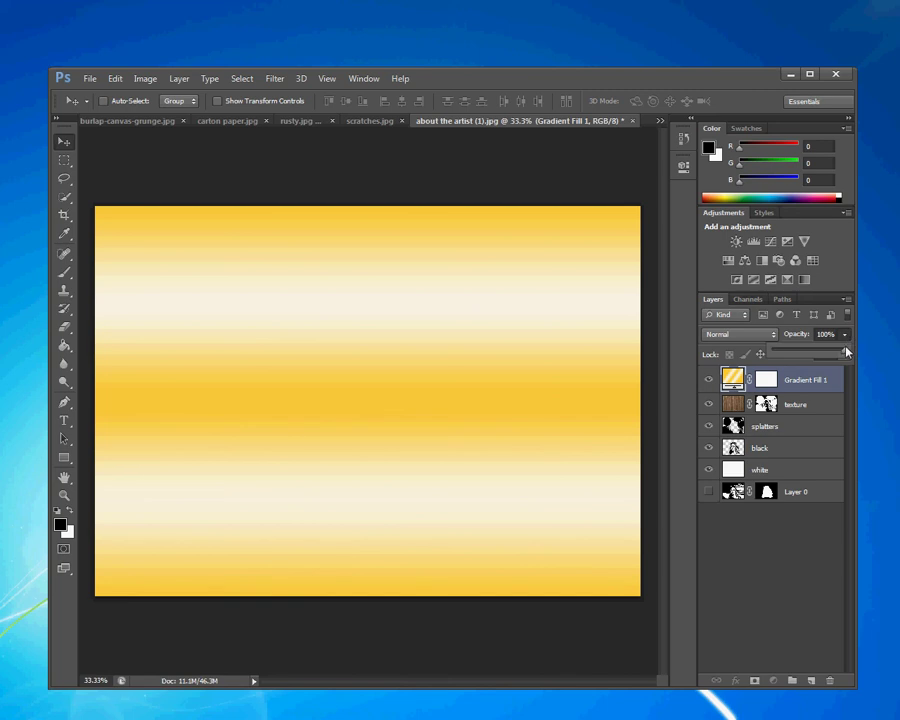
pyautogui.moveTo(846, 352); pyautogui.dragTo(797, 354)
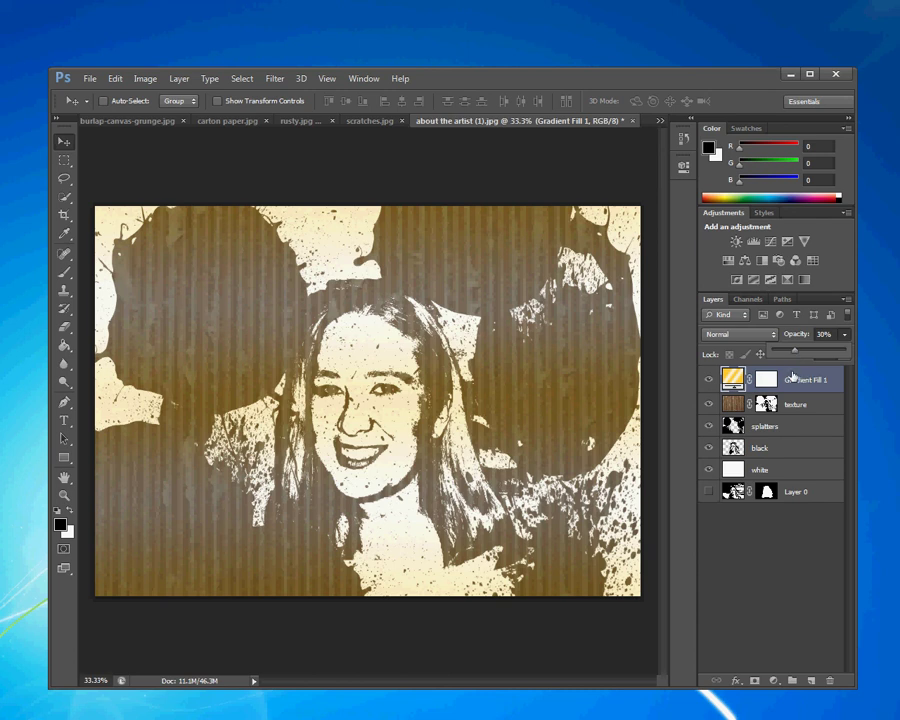
pyautogui.moveTo(797, 354); pyautogui.dragTo(806, 354)
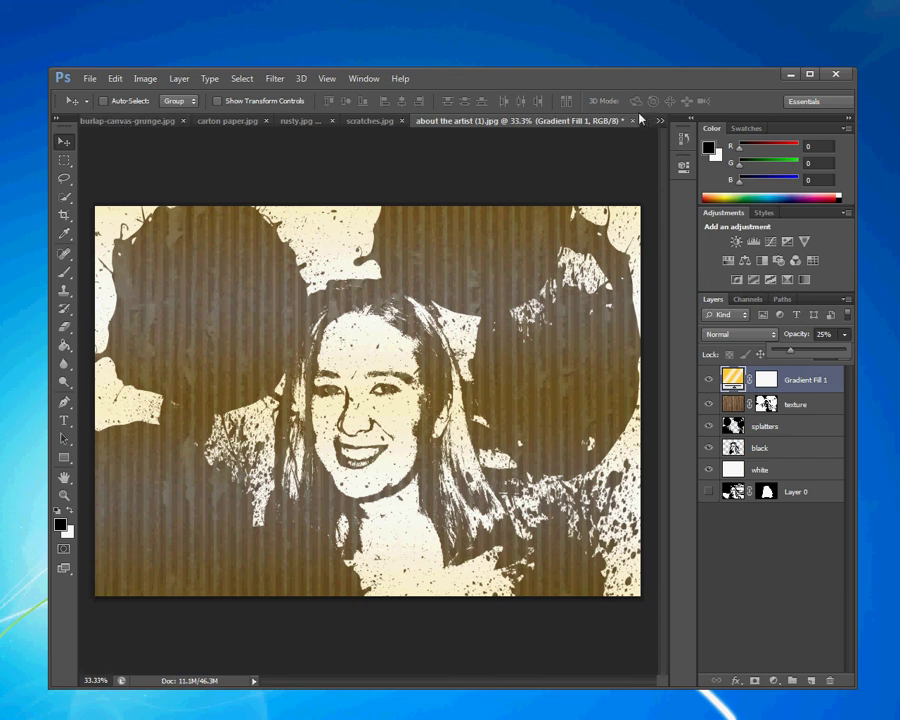
# Look over the scratches, rusty and carton paper textures, and view the finished example grunge2014sample.psd.
pyautogui.click(364, 121)
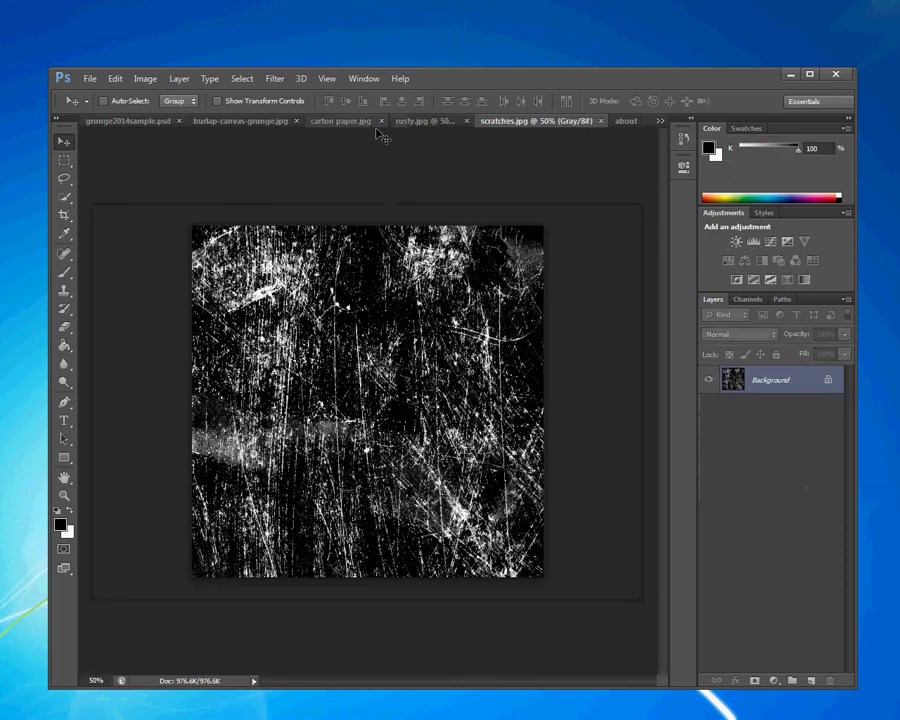
pyautogui.click(440, 122)
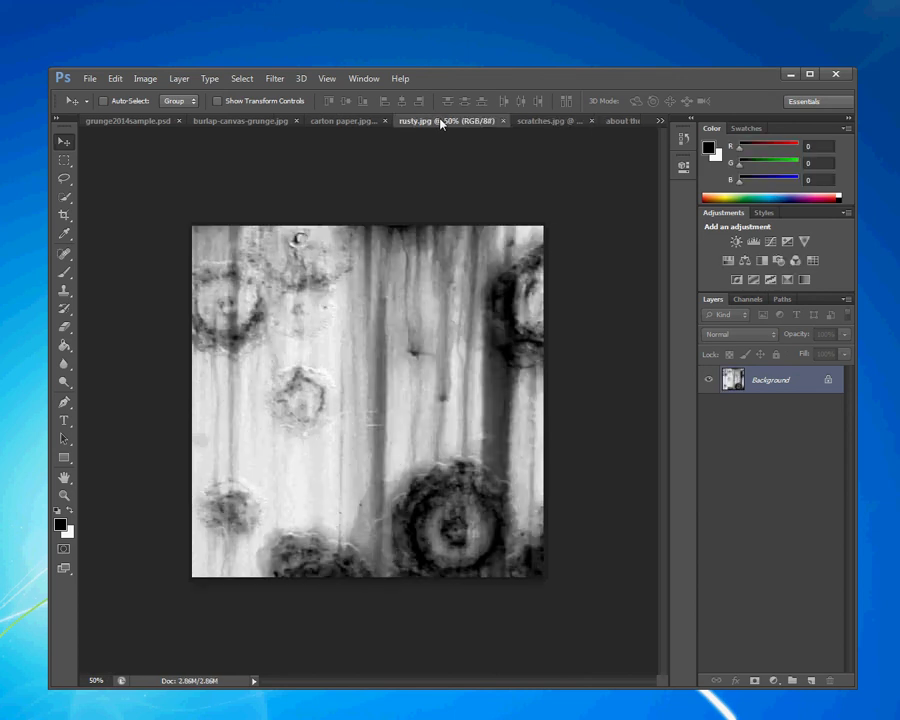
pyautogui.click(358, 122)
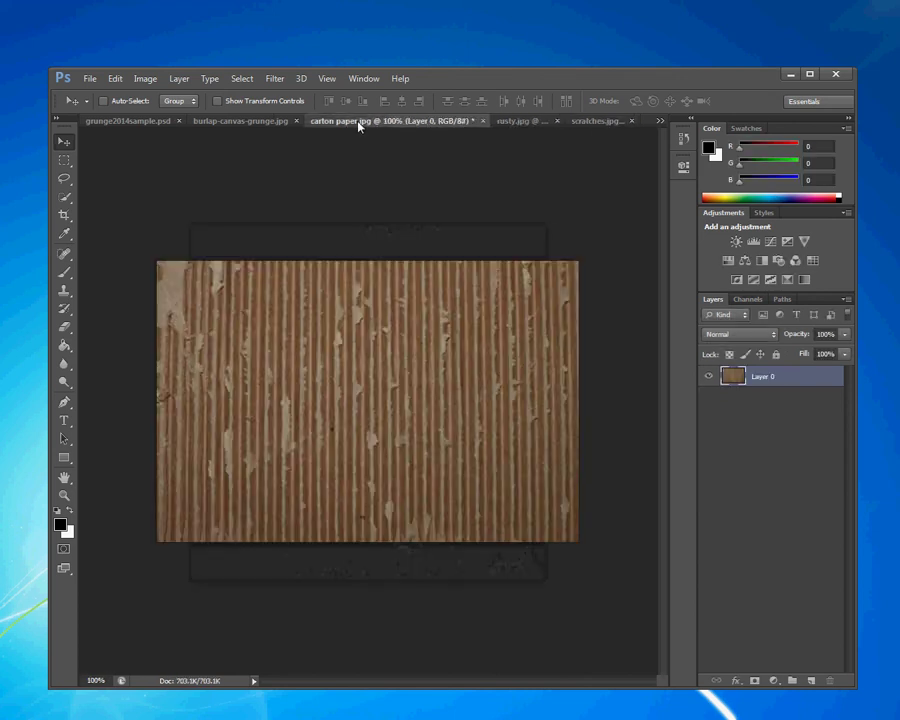
pyautogui.click(137, 121)
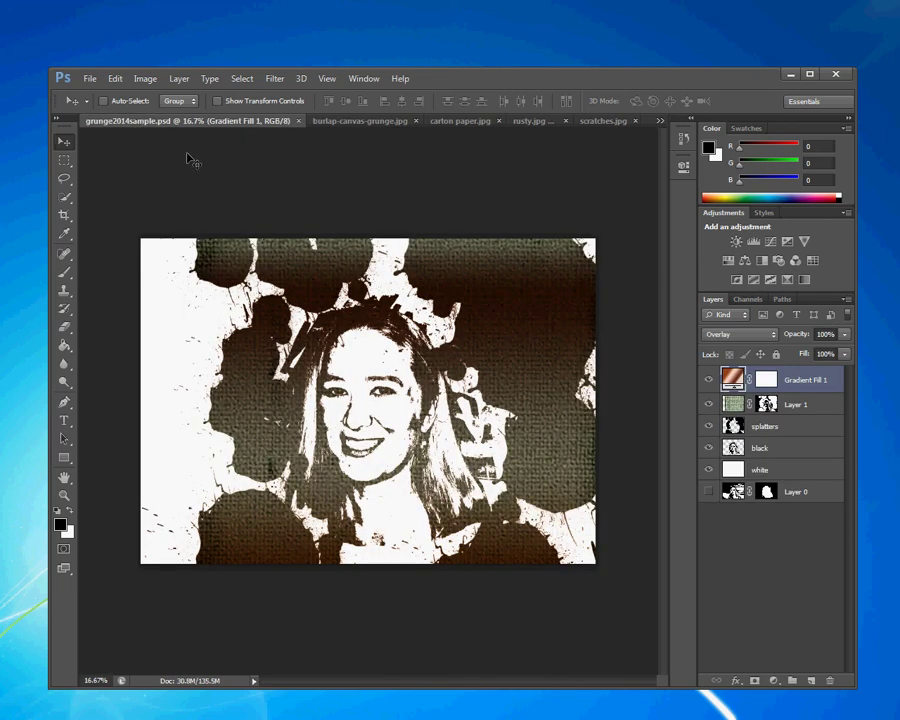